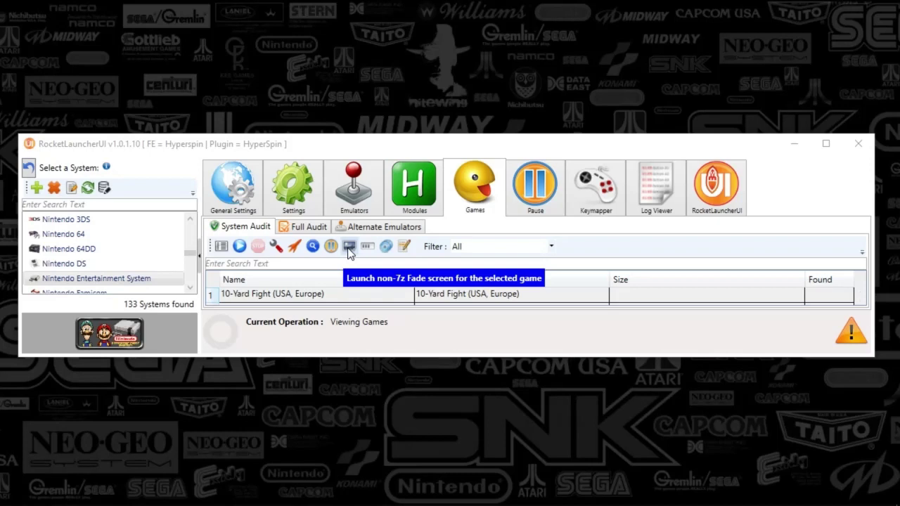
{"action": "left_click", "coordinate": [349, 249]}
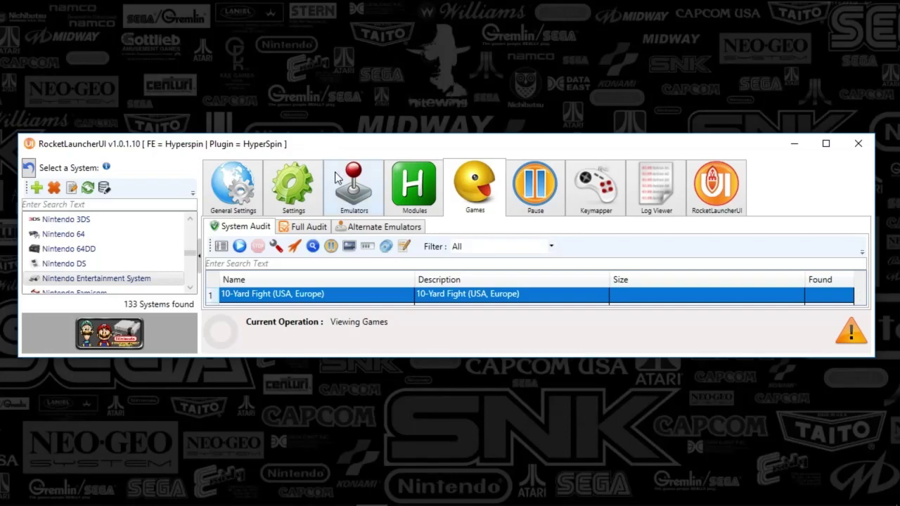
{"action": "left_click", "coordinate": [349, 251]}
Step: Make the RocketLauncherUI window taller and move it higher so nine games and more systems fit
{"action": "left_click_drag", "start_coordinate": [426, 357], "coordinate": [426, 479]}
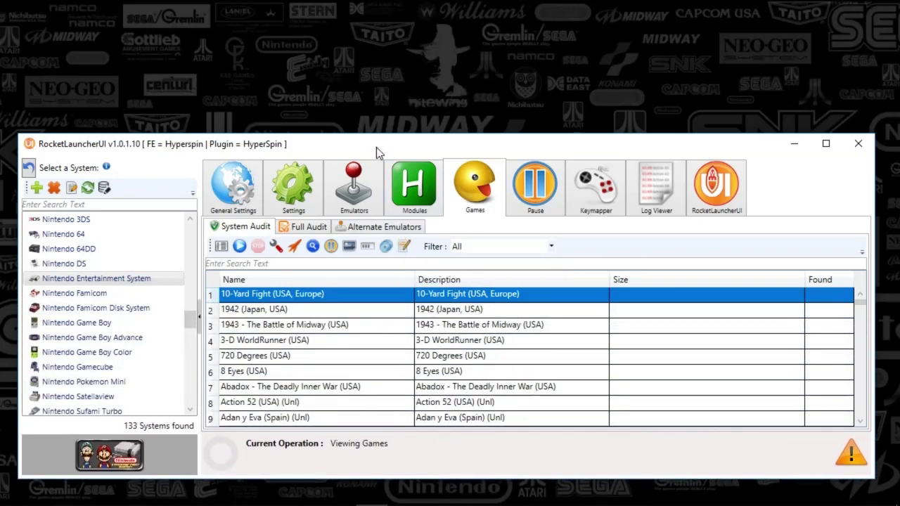
{"action": "left_click_drag", "start_coordinate": [376, 145], "coordinate": [376, 75]}
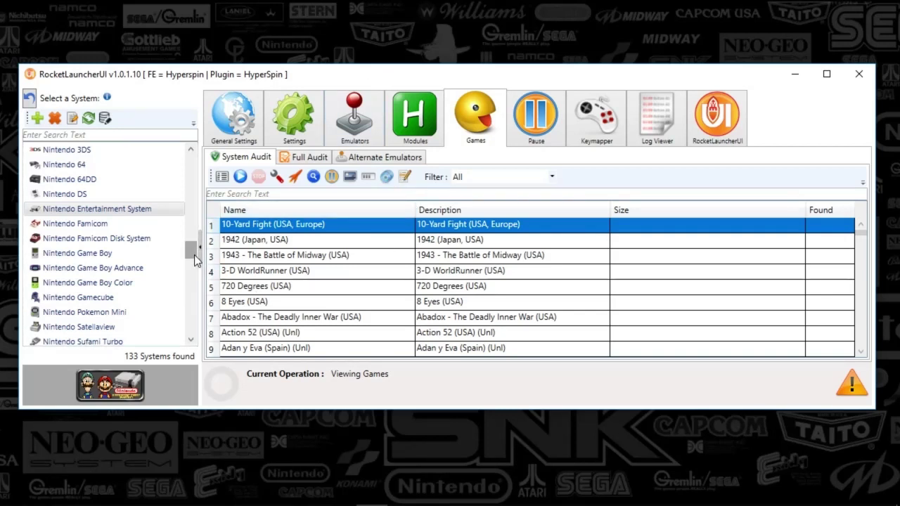
{"action": "left_click_drag", "start_coordinate": [194, 254], "coordinate": [194, 167]}
Step: Select the GLOBAL system and bring up its Fade - General settings
{"action": "left_click", "coordinate": [62, 154]}
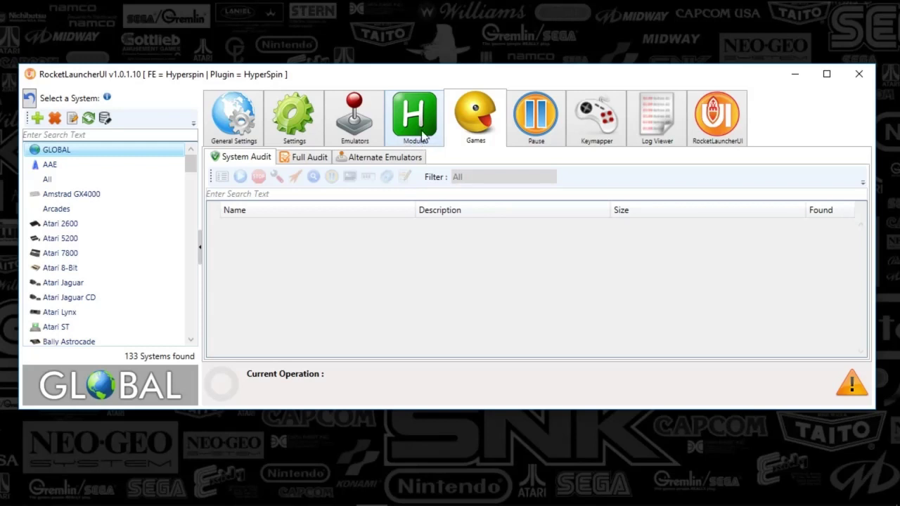
{"action": "left_click", "coordinate": [301, 132]}
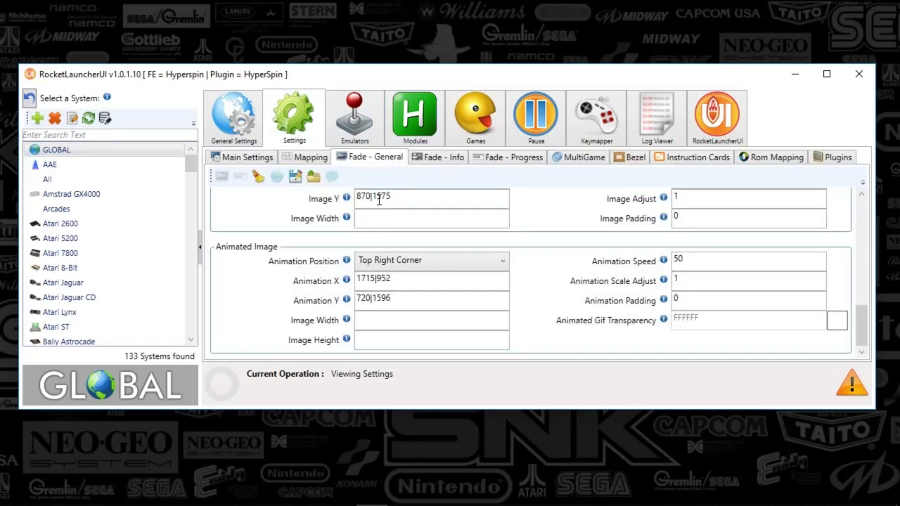
{"action": "scroll", "coordinate": [328, 217], "scroll_direction": "up", "scroll_amount": 10}
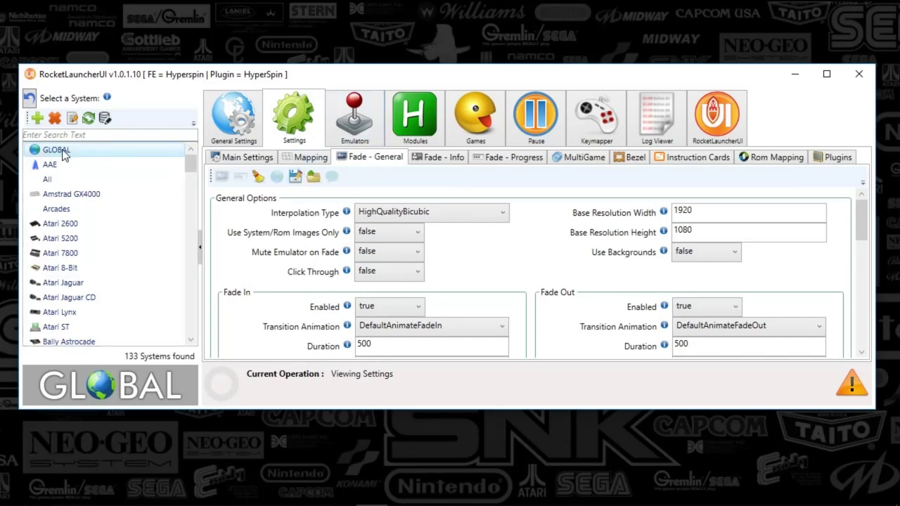
{"action": "scroll", "coordinate": [313, 235], "scroll_direction": "down", "scroll_amount": 10}
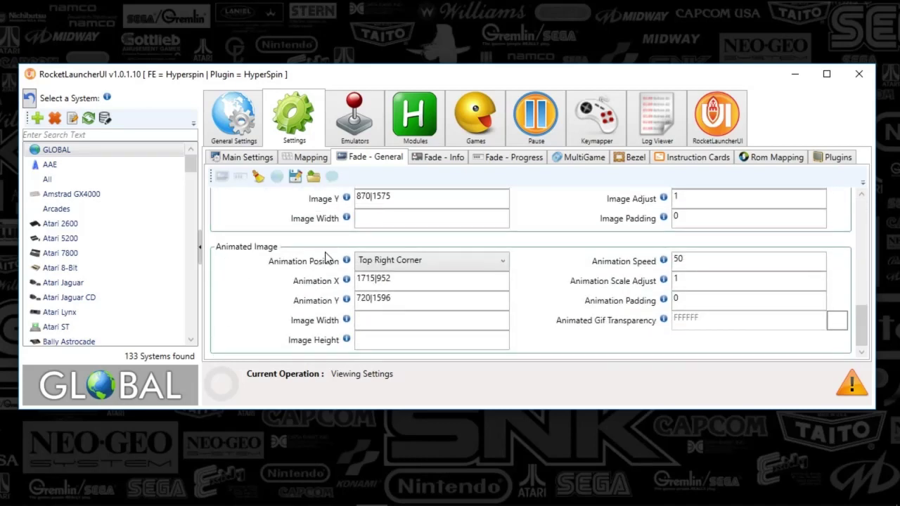
Step: Review the Animated Image info tips for layer 4, with Animation Speed at 50
{"action": "mouse_move", "coordinate": [349, 261]}
{"action": "mouse_move", "coordinate": [349, 283]}
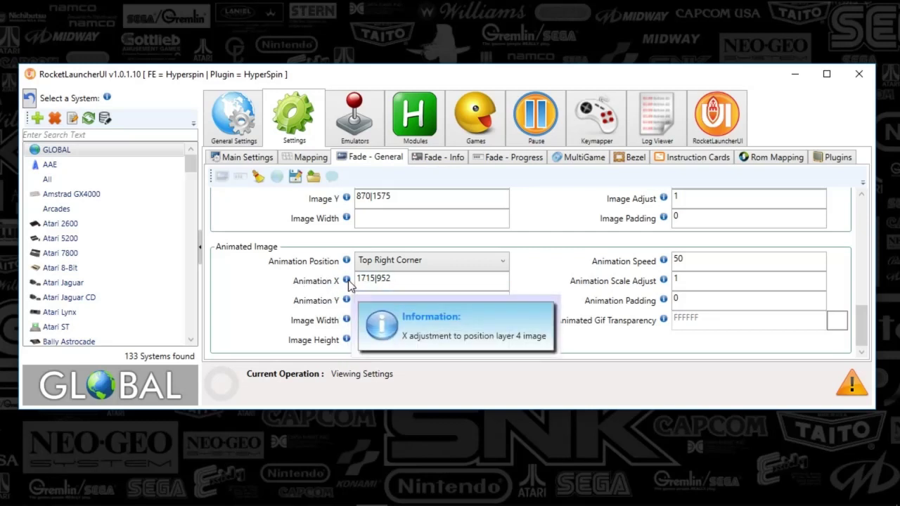
{"action": "mouse_move", "coordinate": [350, 301]}
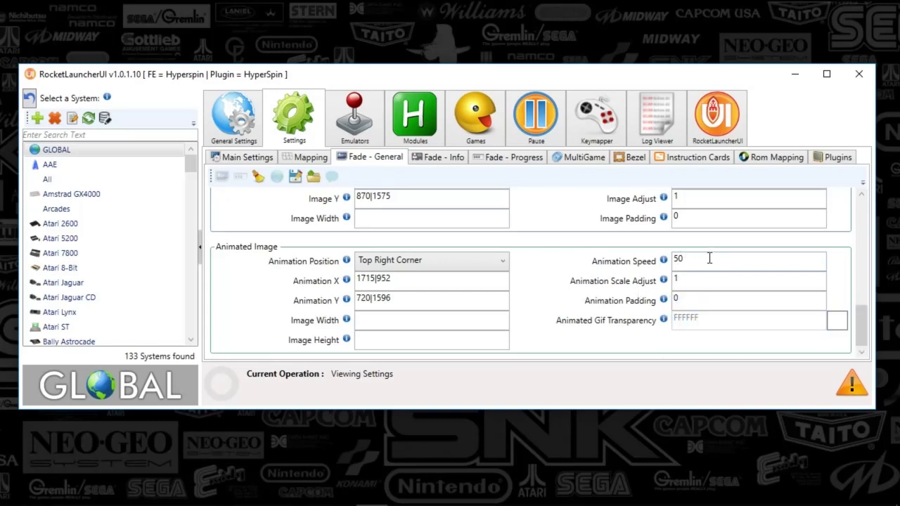
{"action": "mouse_move", "coordinate": [663, 262]}
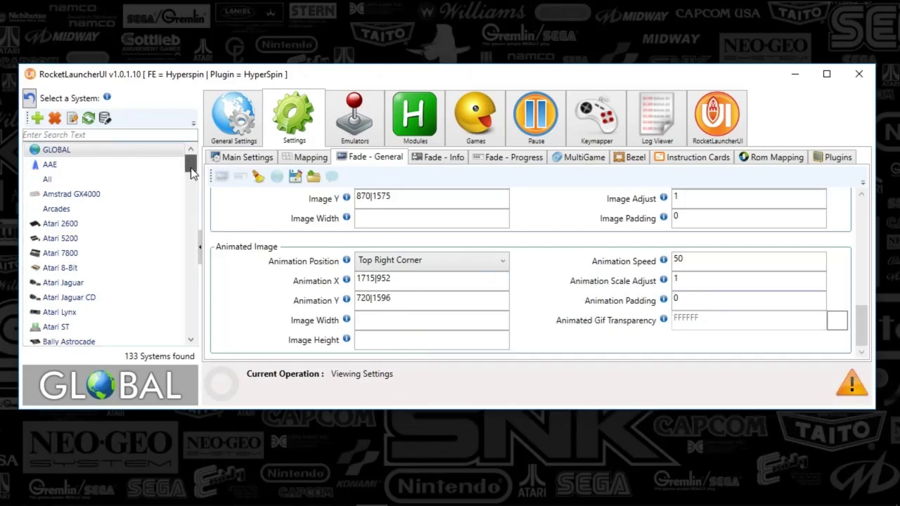
Step: Select Nintendo Entertainment System and keep its Animation Position at use_global
{"action": "left_click_drag", "start_coordinate": [192, 173], "coordinate": [194, 253]}
{"action": "left_click", "coordinate": [141, 239]}
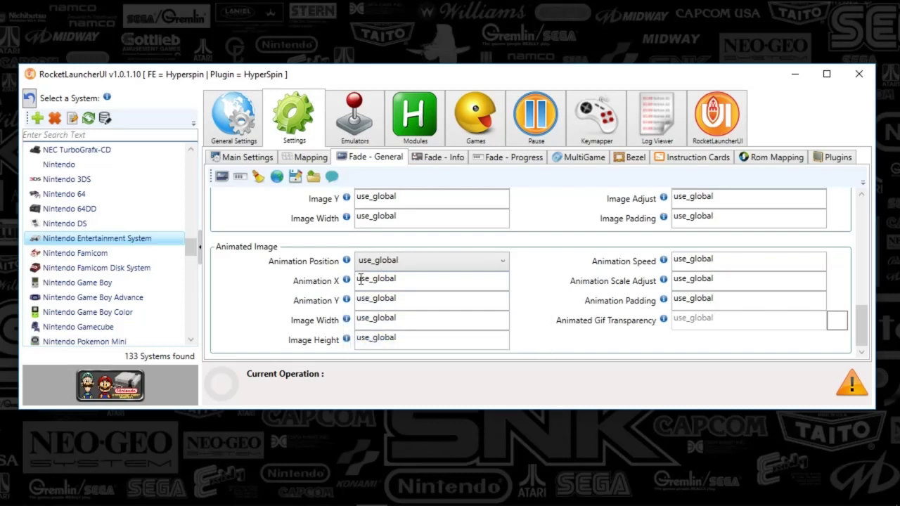
{"action": "left_click", "coordinate": [394, 263]}
{"action": "left_click", "coordinate": [395, 263]}
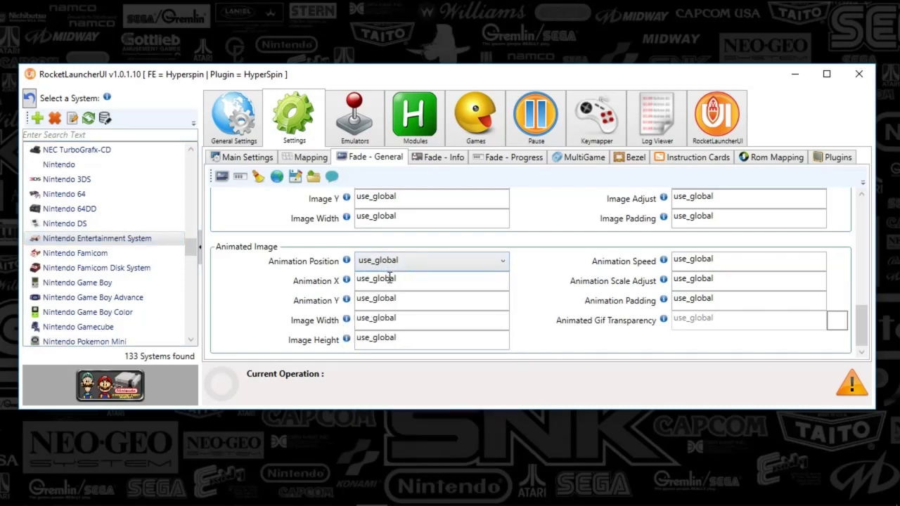
Step: Confirm Animation X also reads use_global, then minimize the launcher
{"action": "left_click", "coordinate": [412, 279]}
{"action": "left_click_drag", "start_coordinate": [412, 279], "coordinate": [350, 285]}
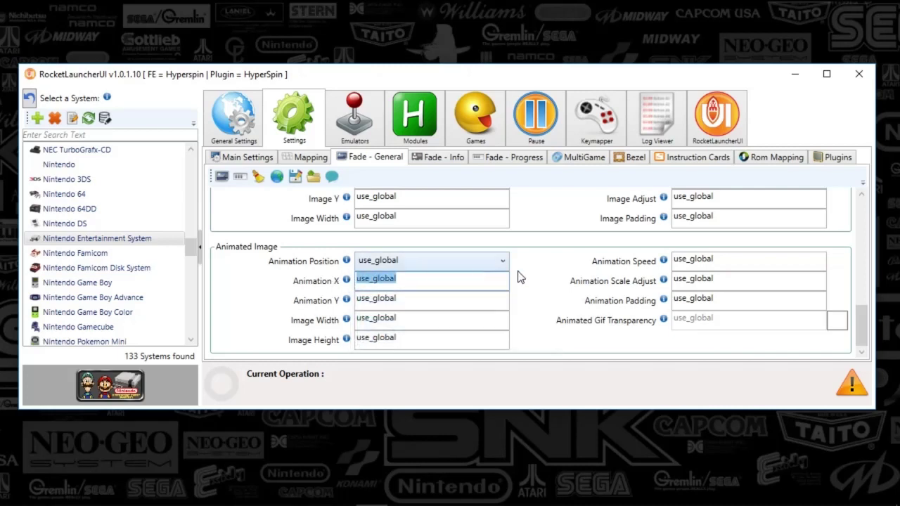
{"action": "left_click", "coordinate": [795, 73]}
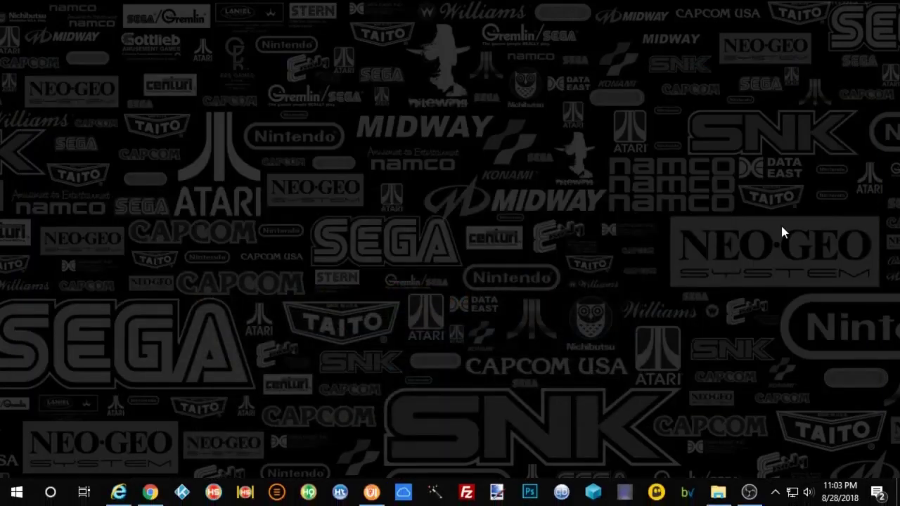
Step: Open the NES default fade folder in Explorer, widen it, and go up to Media\Fade
{"action": "left_click", "coordinate": [718, 493]}
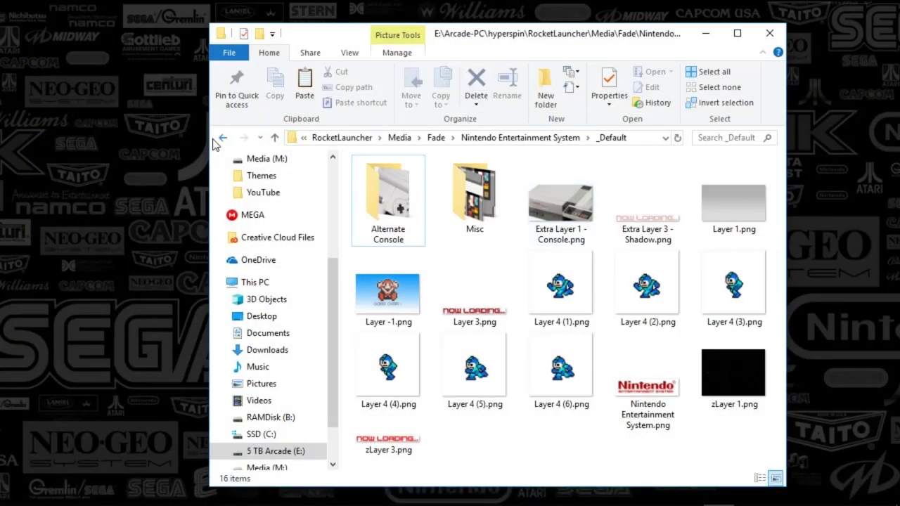
{"action": "left_click_drag", "start_coordinate": [210, 144], "coordinate": [42, 152]}
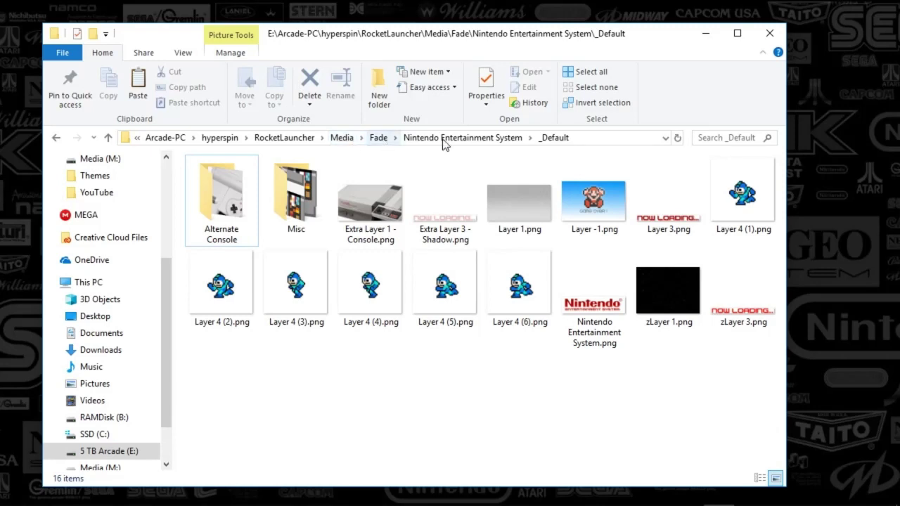
{"action": "left_click", "coordinate": [382, 140]}
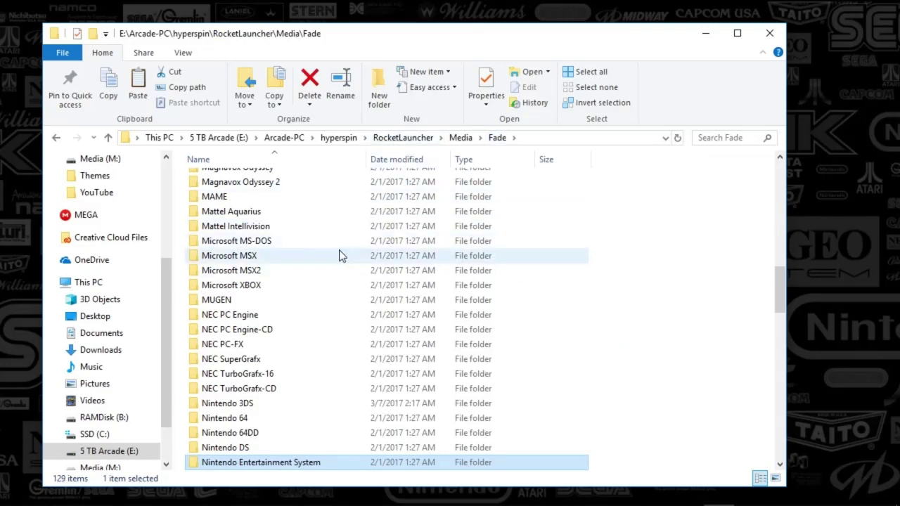
{"action": "scroll", "coordinate": [394, 253], "scroll_direction": "up", "scroll_amount": 20}
{"action": "double_click", "coordinate": [240, 183]}
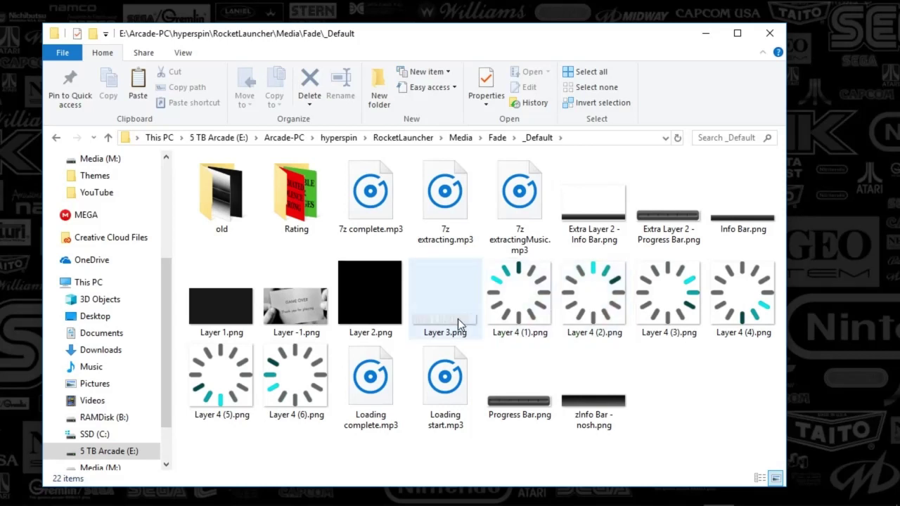
{"action": "left_click", "coordinate": [497, 138]}
Step: Open Nintendo Entertainment System\_Default to find Layer 4 (1) through Layer 4 (6).png
{"action": "scroll", "coordinate": [264, 299], "scroll_direction": "down", "scroll_amount": 20}
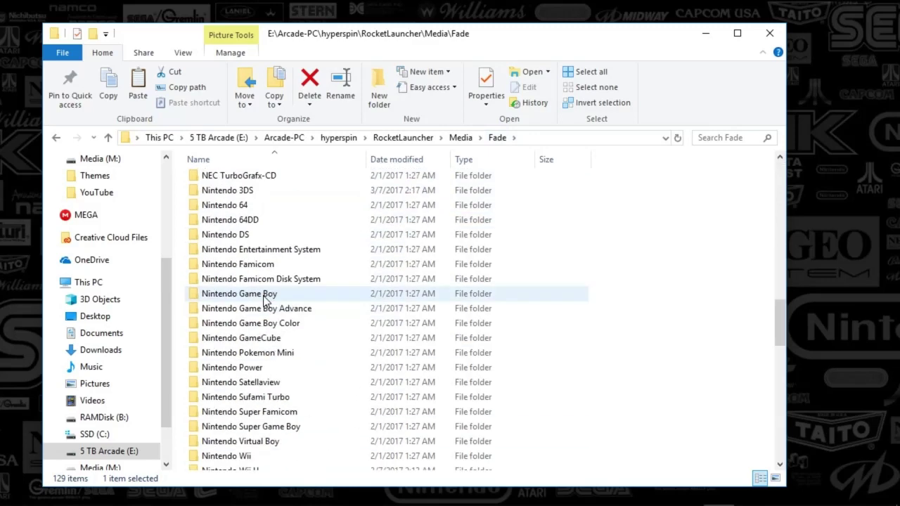
{"action": "scroll", "coordinate": [265, 302], "scroll_direction": "up", "scroll_amount": 12}
{"action": "scroll", "coordinate": [265, 307], "scroll_direction": "down", "scroll_amount": 7}
{"action": "scroll", "coordinate": [274, 307], "scroll_direction": "up", "scroll_amount": 7}
{"action": "left_click", "coordinate": [276, 413]}
{"action": "double_click", "coordinate": [277, 413]}
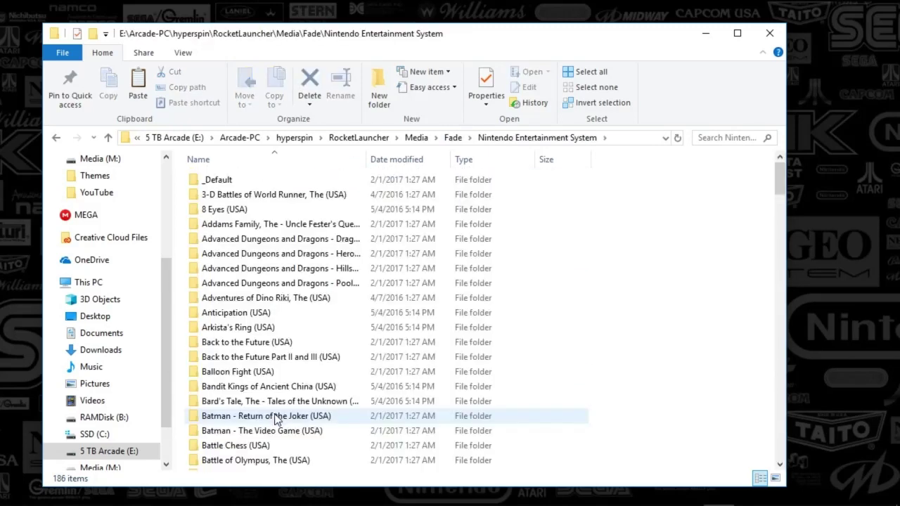
{"action": "double_click", "coordinate": [215, 183]}
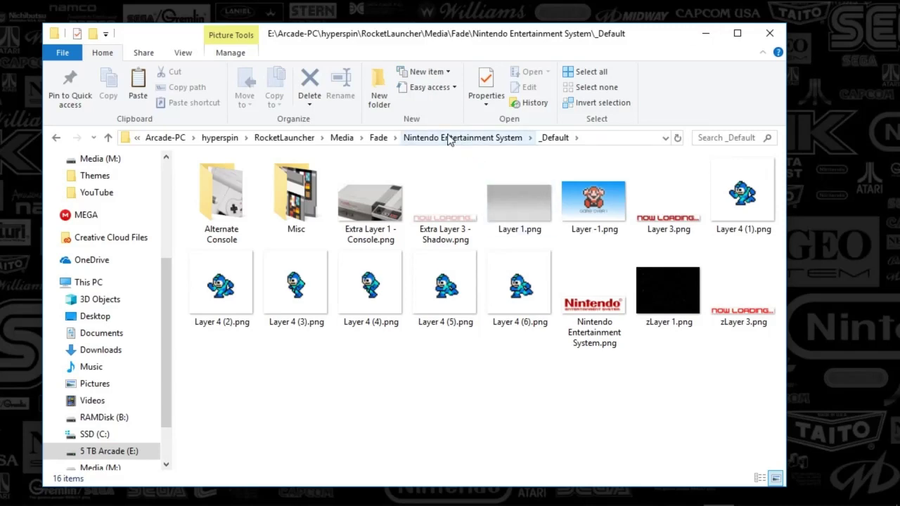
Step: Go up to the NES game folders and open Legend of Zelda, The (USA) (Rev A)
{"action": "left_click", "coordinate": [408, 140]}
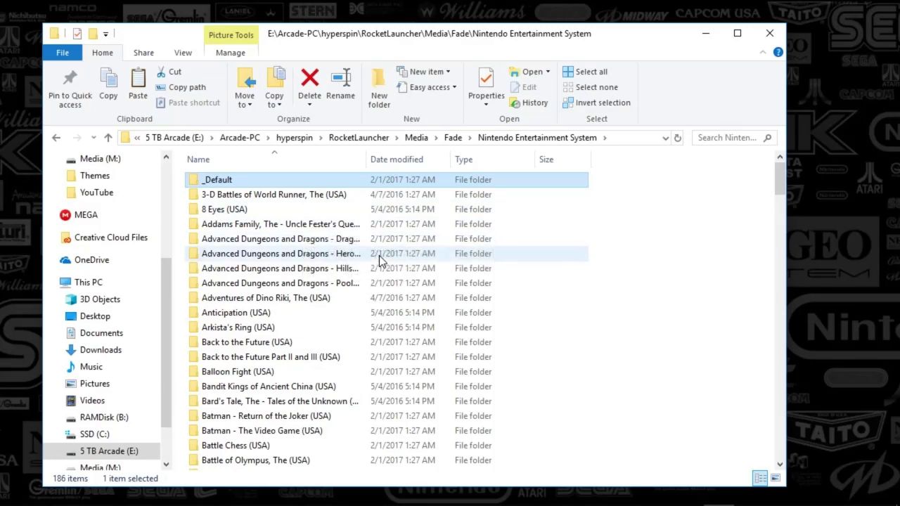
{"action": "key", "text": "i"}
{"action": "scroll", "coordinate": [390, 283], "scroll_direction": "down", "scroll_amount": 20}
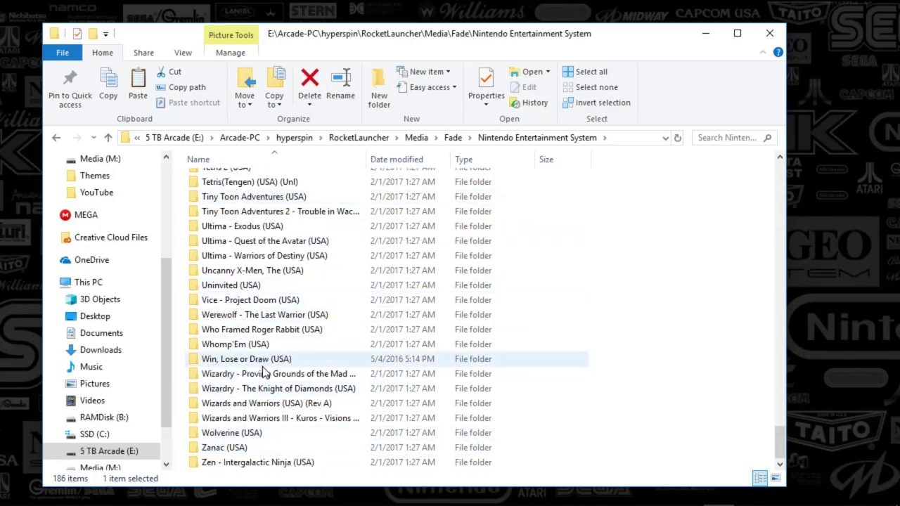
{"action": "scroll", "coordinate": [261, 372], "scroll_direction": "up", "scroll_amount": 6}
{"action": "scroll", "coordinate": [262, 412], "scroll_direction": "up", "scroll_amount": 20}
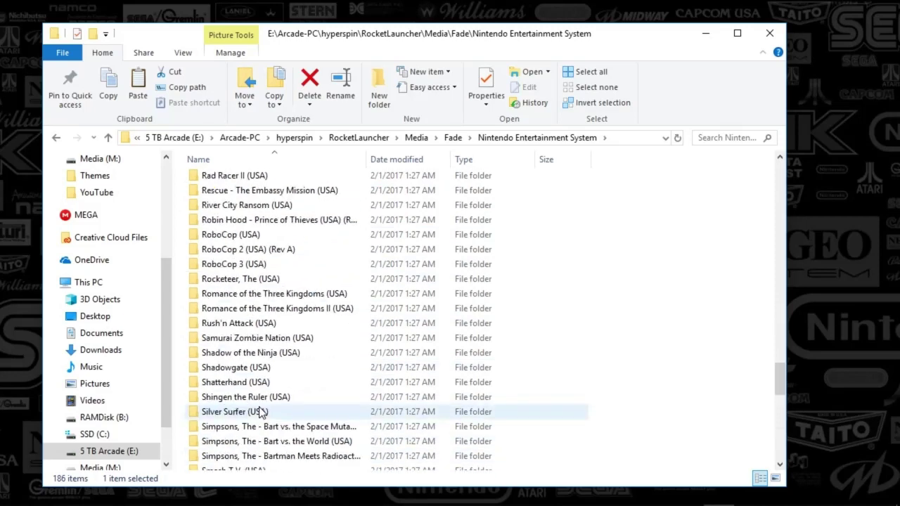
{"action": "scroll", "coordinate": [259, 367], "scroll_direction": "up", "scroll_amount": 7}
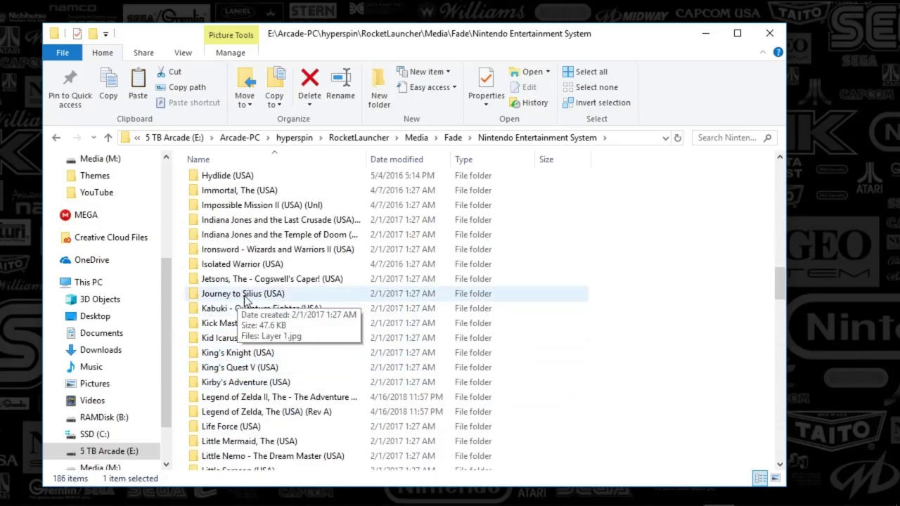
{"action": "left_click", "coordinate": [237, 415]}
{"action": "double_click", "coordinate": [235, 415]}
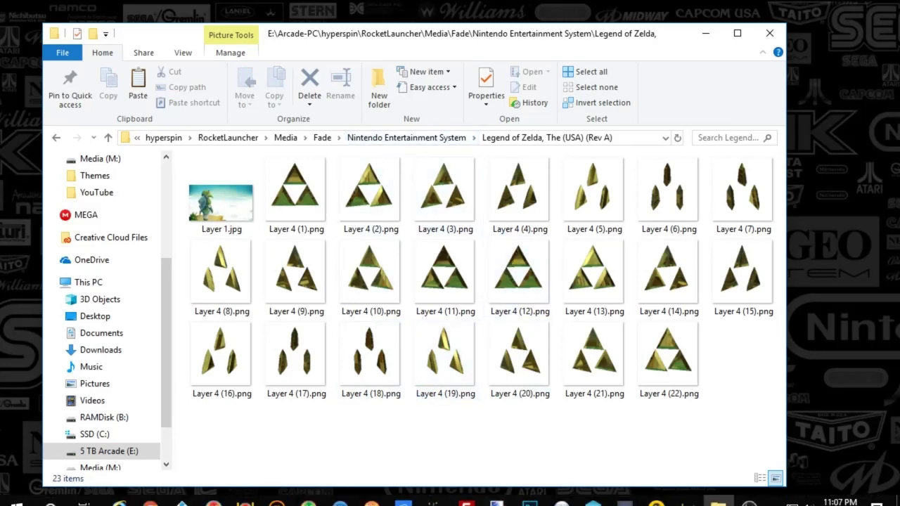
Step: Back in RocketLauncherUI, audit all NES games, finding 886 of 886 ROMs
{"action": "mouse_move", "coordinate": [378, 497]}
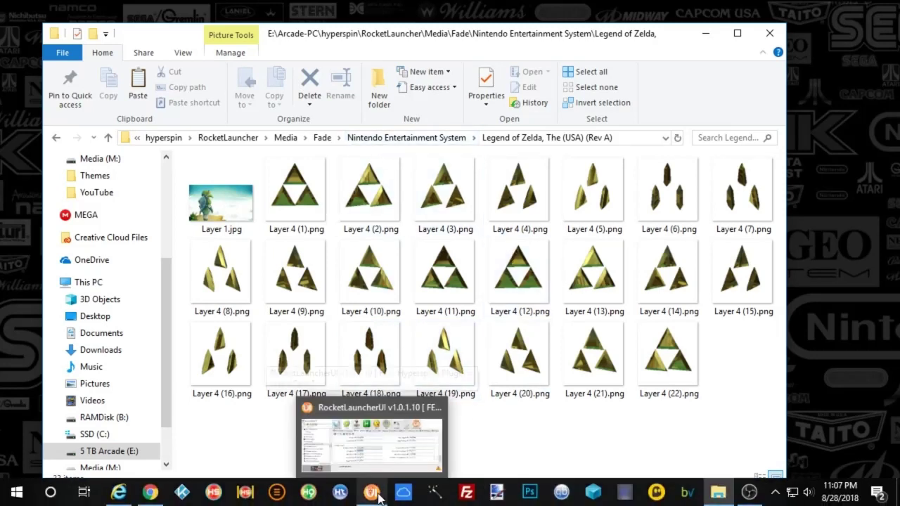
{"action": "left_click", "coordinate": [378, 497]}
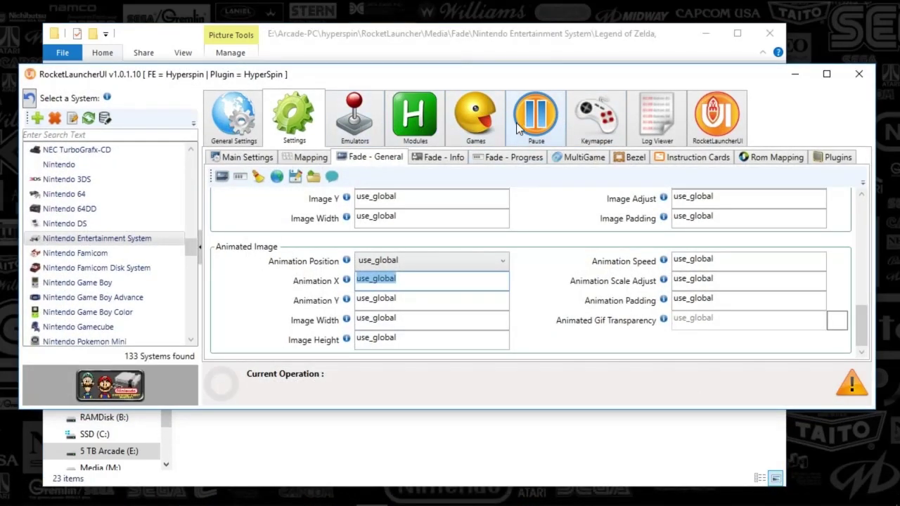
{"action": "left_click", "coordinate": [471, 135]}
{"action": "left_click", "coordinate": [240, 176]}
Step: Scroll the audit results and select Legend of Zelda, The (USA)
{"action": "left_click", "coordinate": [552, 269]}
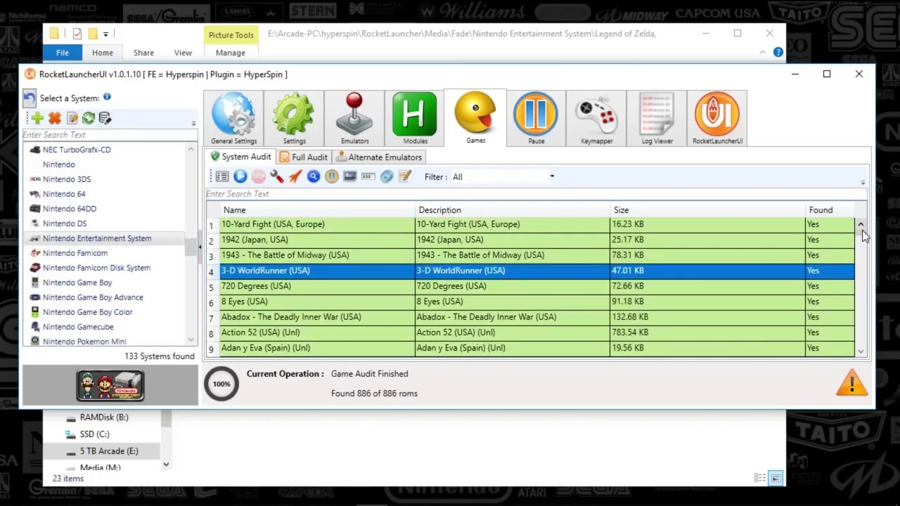
{"action": "left_click_drag", "start_coordinate": [863, 231], "coordinate": [849, 284]}
{"action": "left_click", "coordinate": [297, 331]}
{"action": "scroll", "coordinate": [341, 328], "scroll_direction": "up", "scroll_amount": 2}
{"action": "scroll", "coordinate": [342, 327], "scroll_direction": "down", "scroll_amount": 2}
{"action": "scroll", "coordinate": [342, 327], "scroll_direction": "down", "scroll_amount": 1}
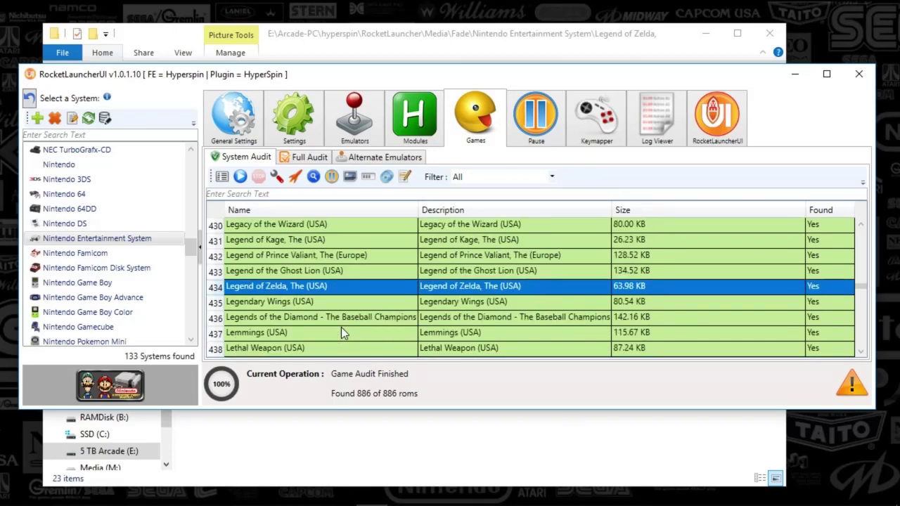
Step: Return Explorer to the Nintendo Entertainment System fade folder and widen the Name column
{"action": "left_click", "coordinate": [325, 442]}
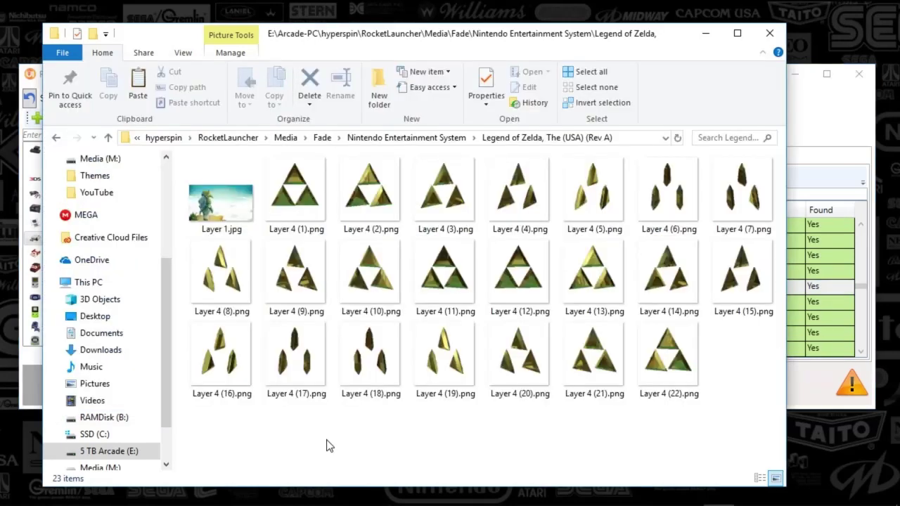
{"action": "left_click", "coordinate": [413, 142]}
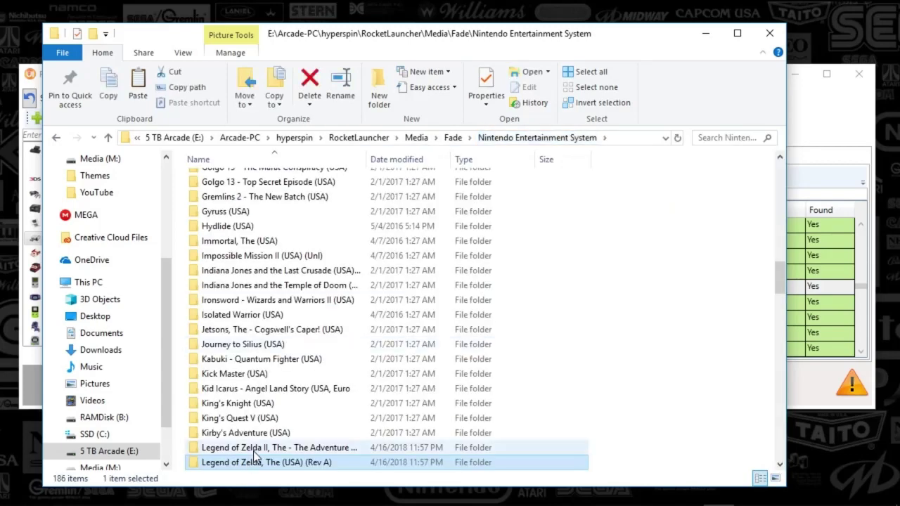
{"action": "left_click_drag", "start_coordinate": [366, 161], "coordinate": [458, 161]}
{"action": "left_click_drag", "start_coordinate": [781, 269], "coordinate": [783, 283]}
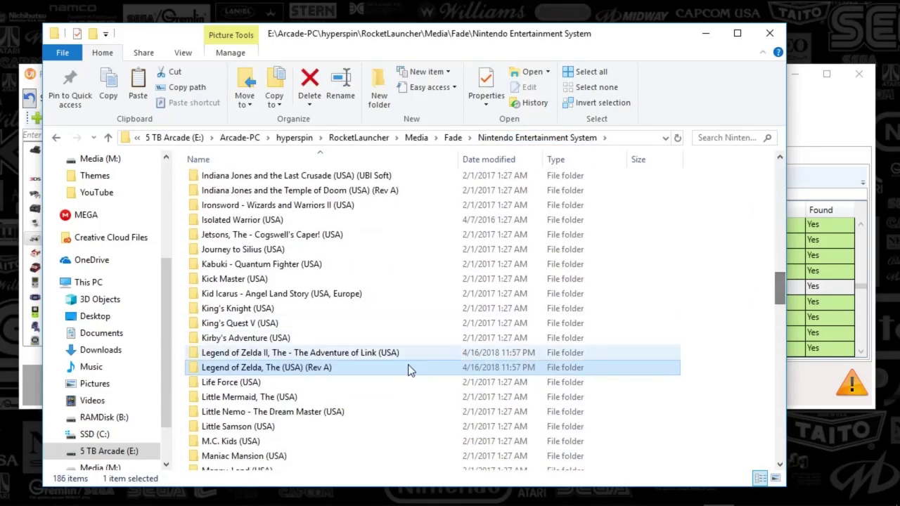
Step: Duplicate the Legend of Zelda, The (USA) (Rev A) folder and select the copy
{"action": "left_click", "coordinate": [832, 141]}
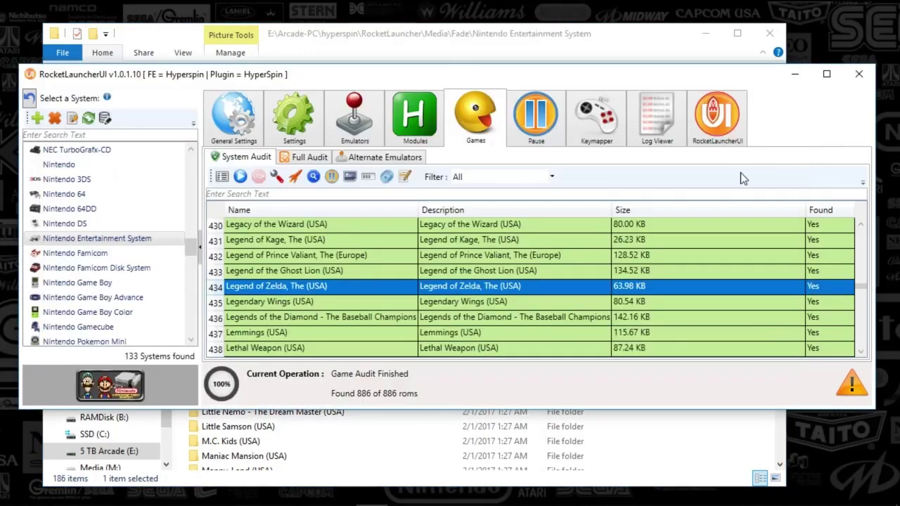
{"action": "left_click", "coordinate": [317, 458]}
{"action": "left_click", "coordinate": [259, 369]}
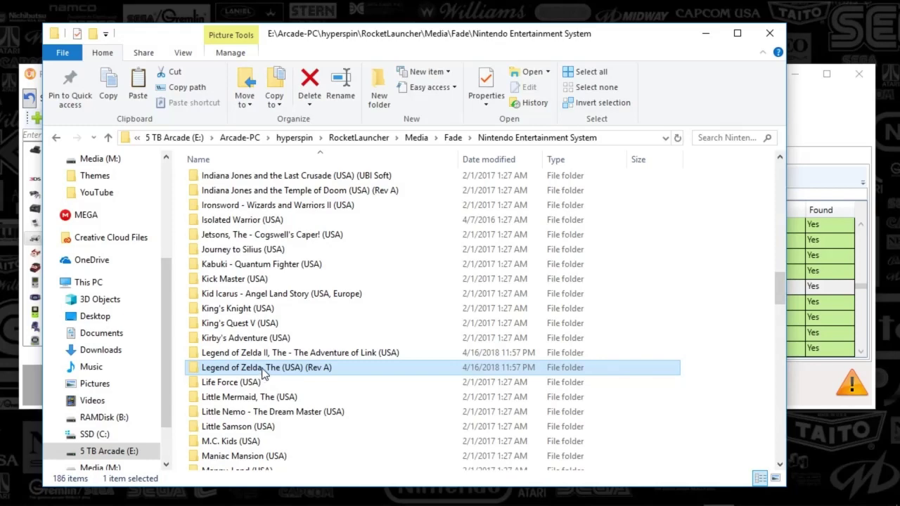
{"action": "left_click", "coordinate": [180, 385]}
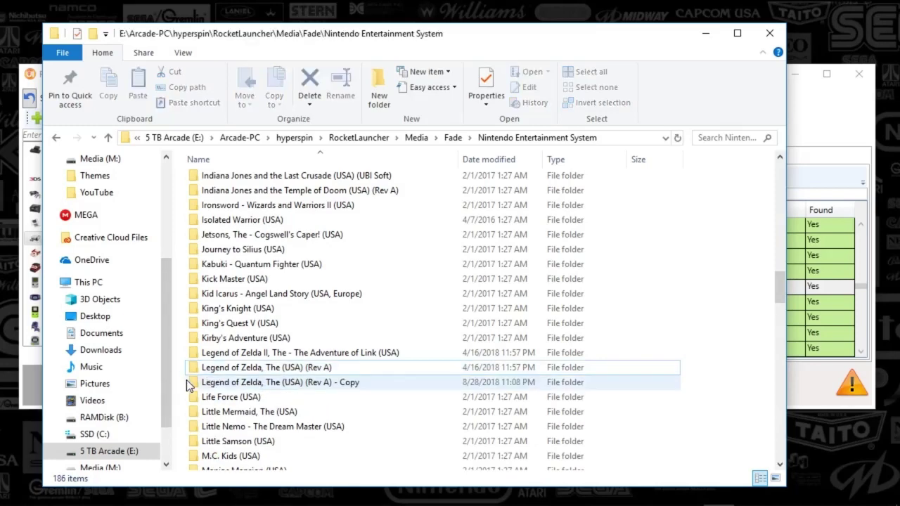
{"action": "left_click", "coordinate": [191, 382]}
Step: Rename the copy to Legend of Zelda, The (USA) by deleting ' (Rev A) - Copy'
{"action": "right_click", "coordinate": [244, 381]}
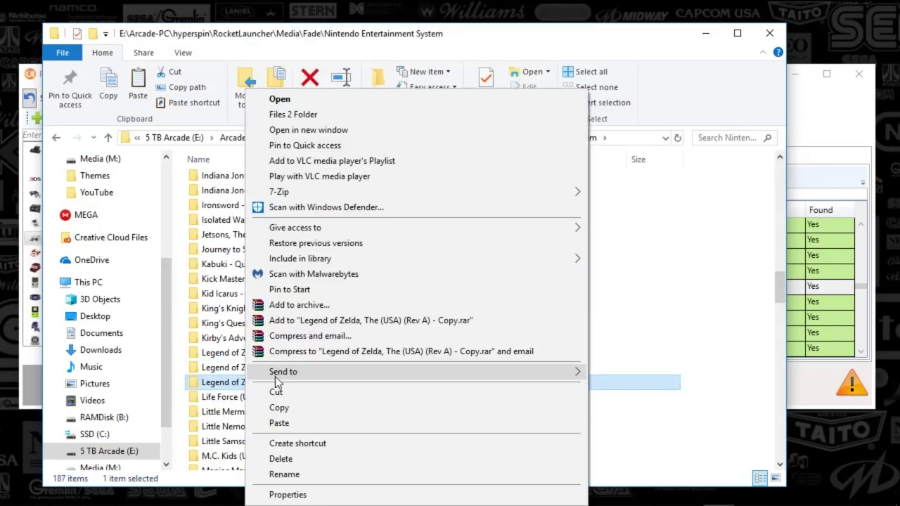
{"action": "left_click", "coordinate": [284, 475]}
{"action": "left_click_drag", "start_coordinate": [360, 381], "coordinate": [308, 382]}
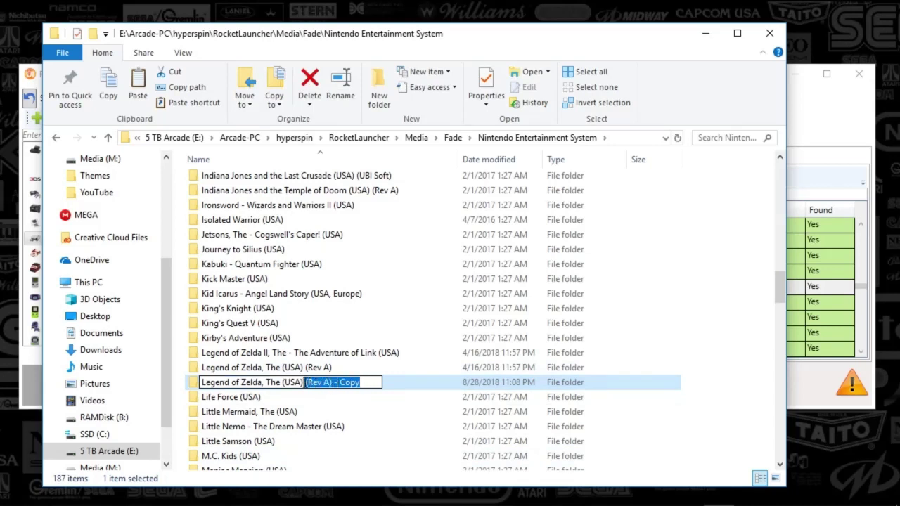
{"action": "key", "text": "BackSpace"}
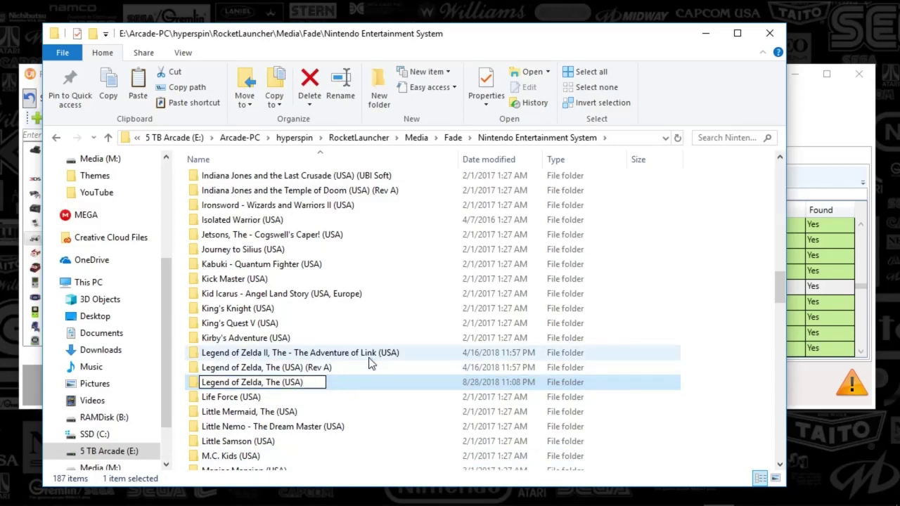
{"action": "left_click", "coordinate": [294, 397]}
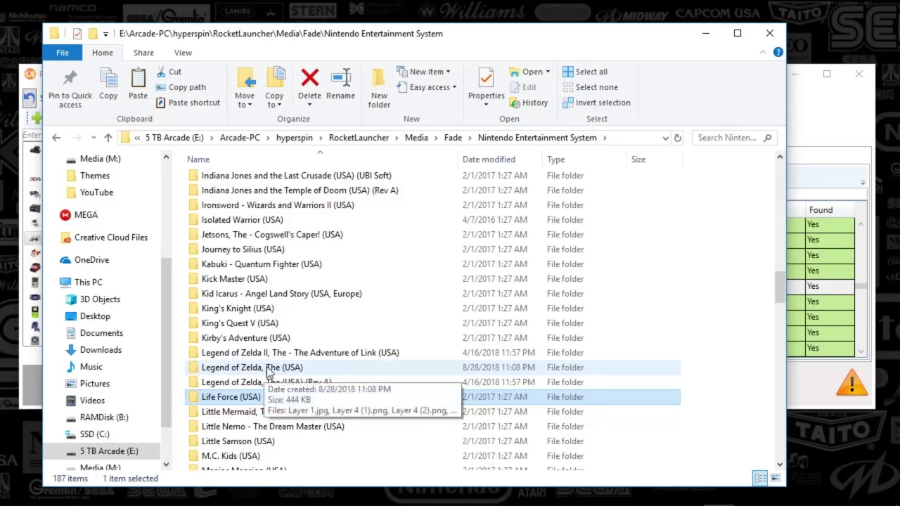
{"action": "left_click", "coordinate": [278, 371]}
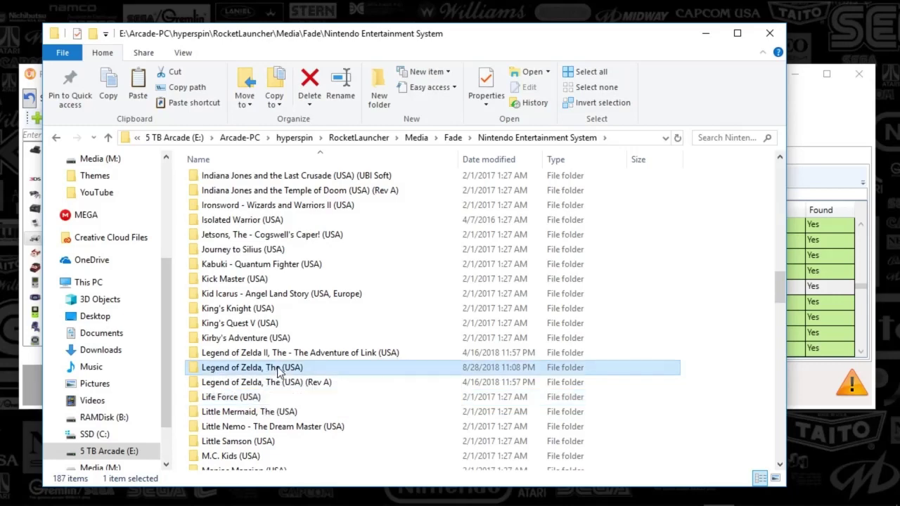
{"action": "left_click", "coordinate": [856, 135]}
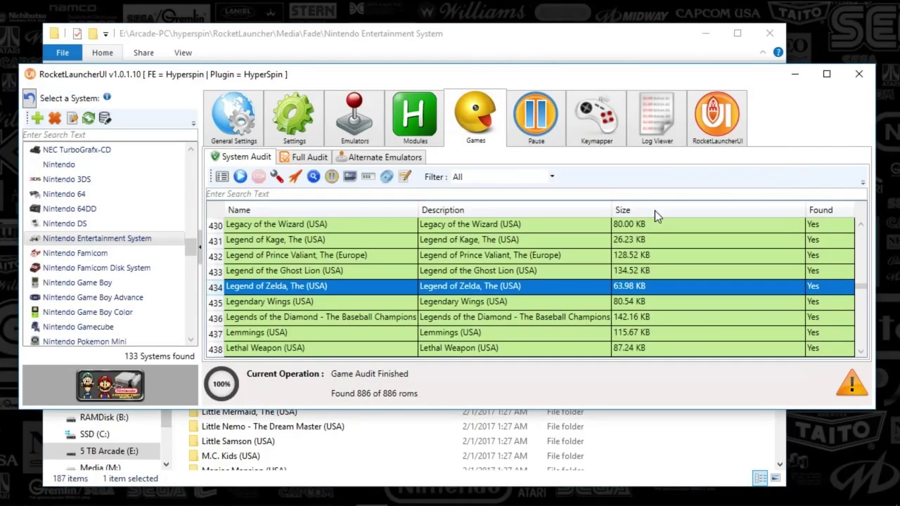
Step: Open the renamed Legend of Zelda, The (USA) folder, then return to the NES fade folder
{"action": "left_click", "coordinate": [333, 464]}
{"action": "double_click", "coordinate": [292, 373]}
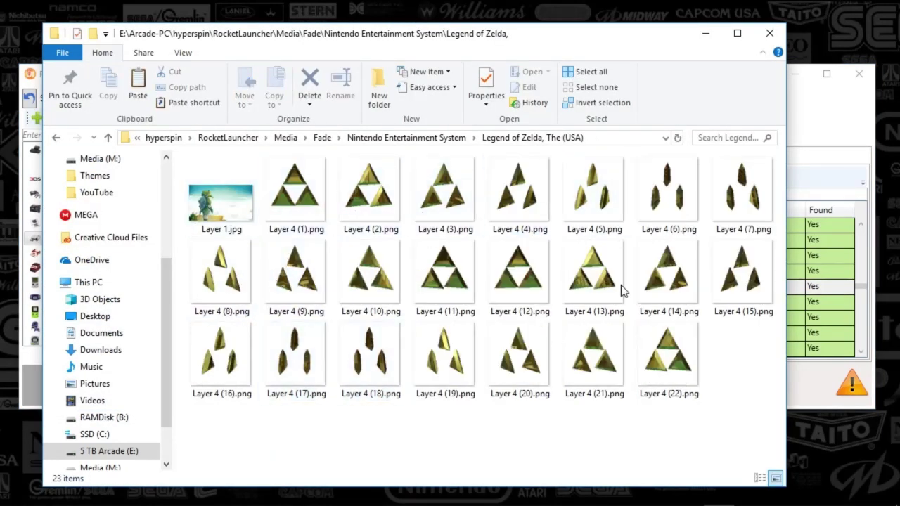
{"action": "left_click", "coordinate": [837, 160]}
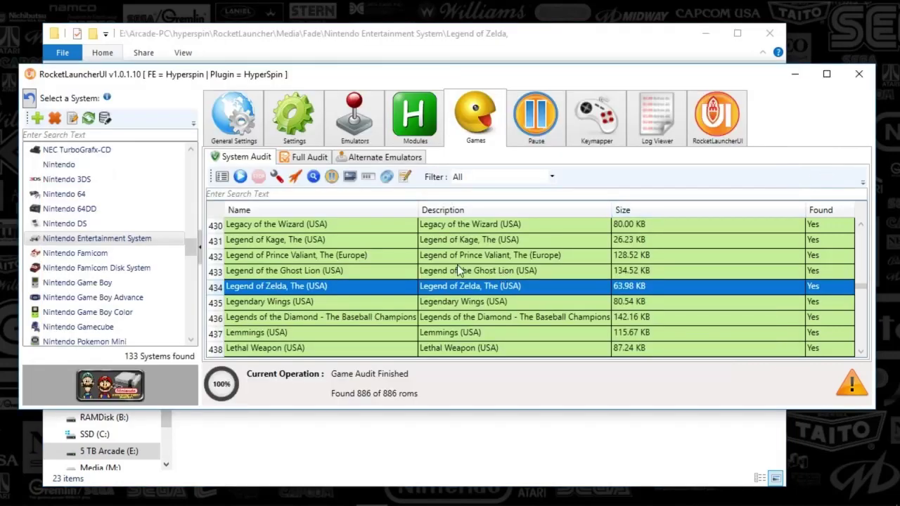
{"action": "left_click", "coordinate": [327, 448]}
{"action": "left_click", "coordinate": [412, 138]}
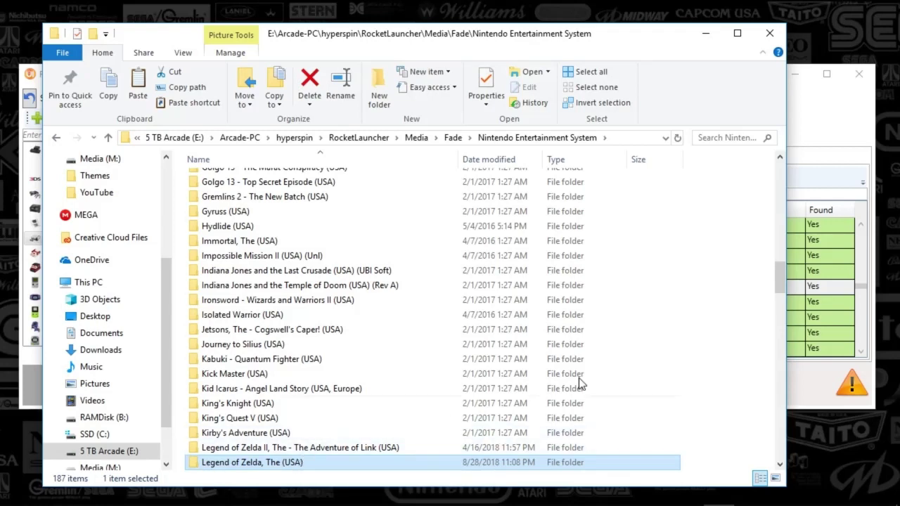
Step: Preview the Legend of Zelda fade screen in RocketLauncherUI, then minimize the launcher
{"action": "left_click", "coordinate": [807, 148]}
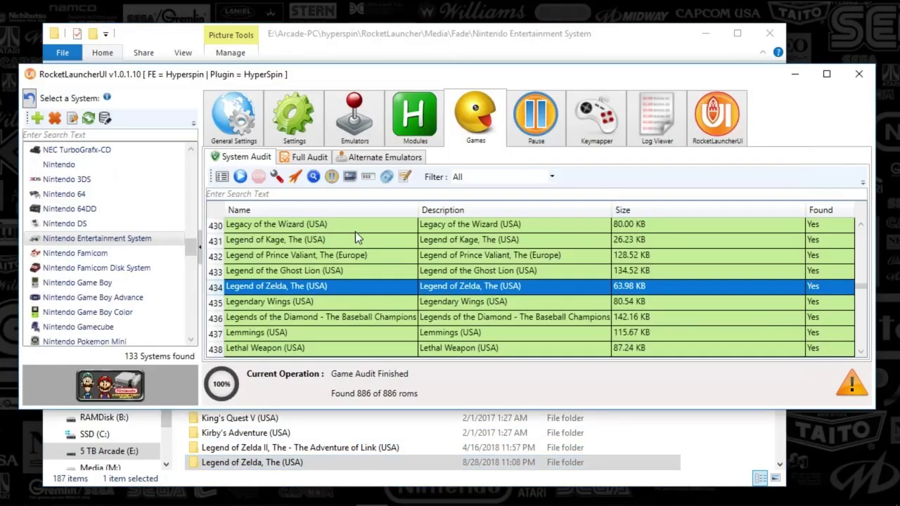
{"action": "left_click", "coordinate": [350, 178]}
{"action": "left_click", "coordinate": [367, 177]}
{"action": "left_click", "coordinate": [796, 76]}
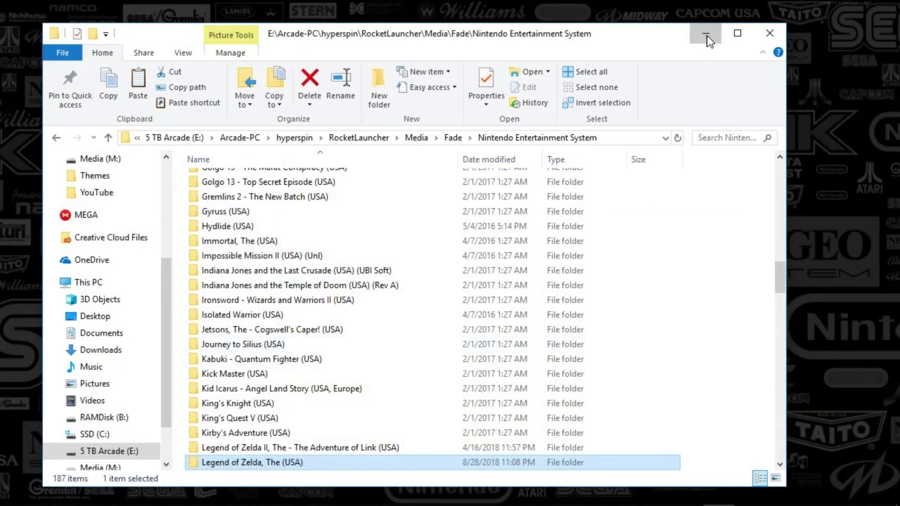
Step: Copy the 'megaman nes sprites' preview image in Internet Explorer, then bring up paint.net's blank 800×600 canvas
{"action": "left_click", "coordinate": [707, 35]}
{"action": "left_click", "coordinate": [118, 493]}
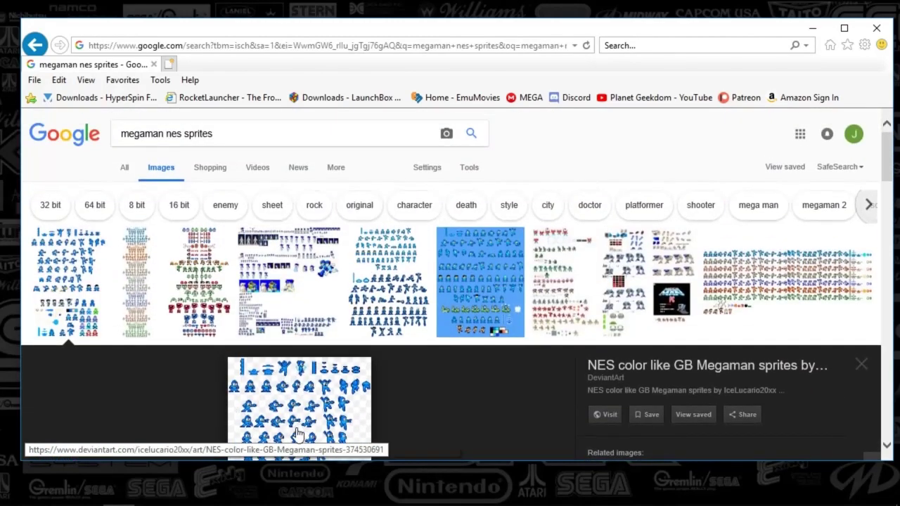
{"action": "right_click", "coordinate": [298, 429]}
{"action": "left_click", "coordinate": [343, 276]}
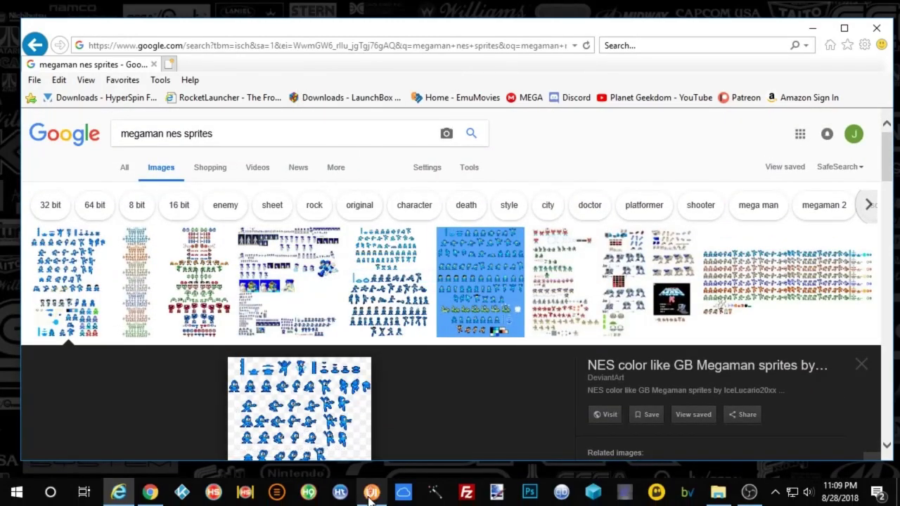
{"action": "left_click", "coordinate": [498, 493]}
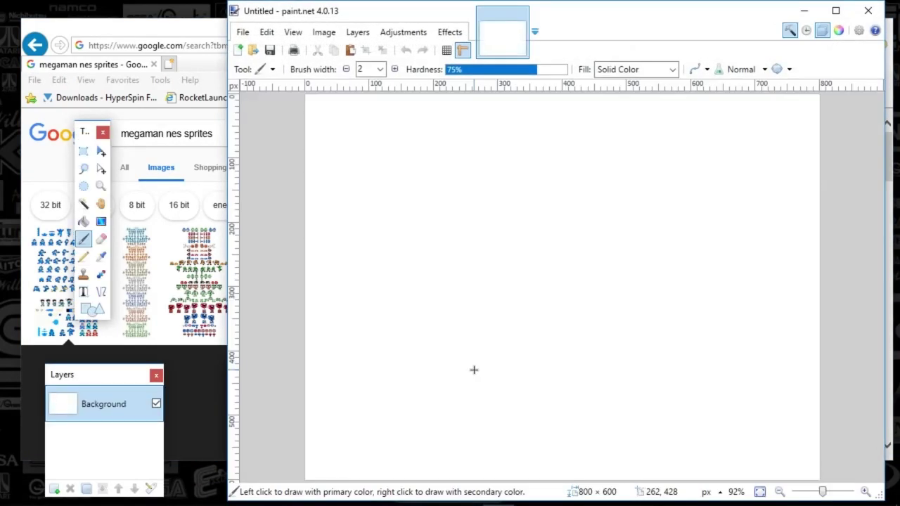
Step: Paste the Megaman sprite sheet into the untitled 800×600 canvas and zoom it to 200%
{"action": "key", "text": "ctrl+v"}
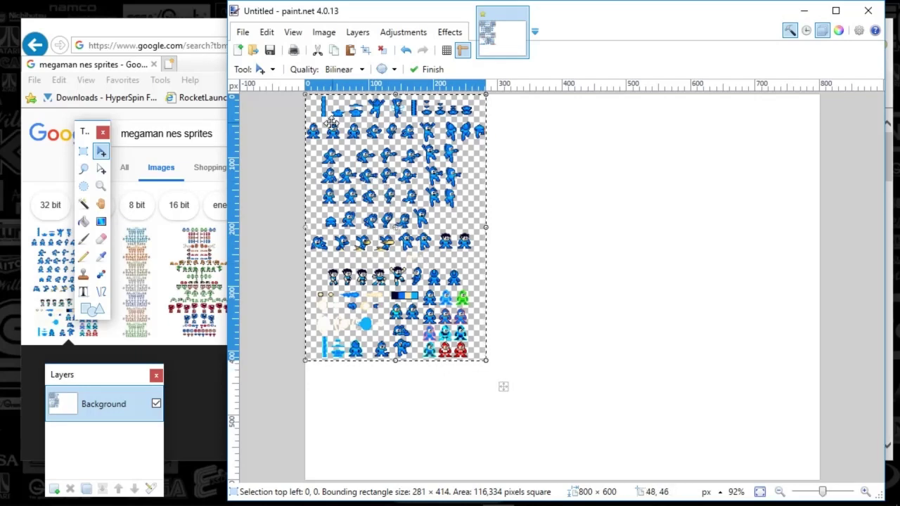
{"action": "left_click", "coordinate": [100, 187]}
{"action": "left_click", "coordinate": [393, 203]}
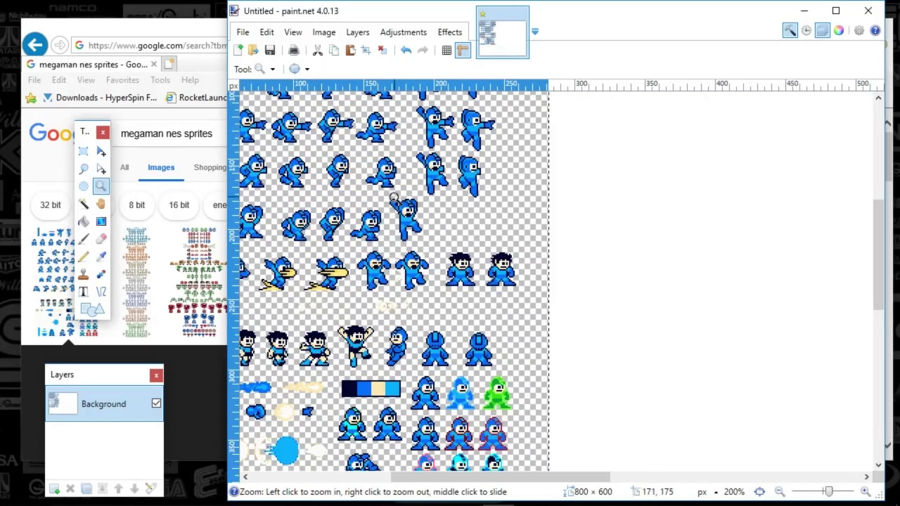
{"action": "left_click_drag", "start_coordinate": [472, 477], "coordinate": [429, 480]}
{"action": "scroll", "coordinate": [431, 372], "scroll_direction": "up", "scroll_amount": 3}
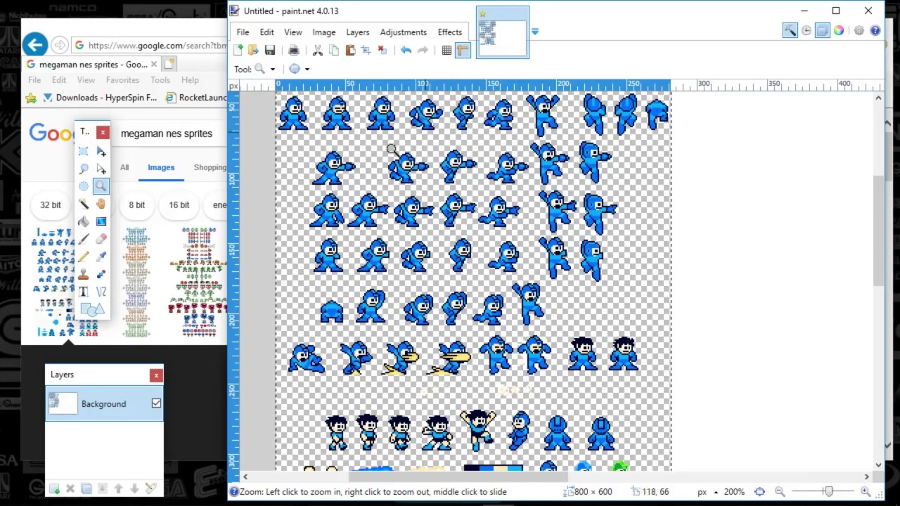
Step: Open the NES fade _Default folder and shorten its window to reveal the sprite sheet above
{"action": "left_click", "coordinate": [719, 494]}
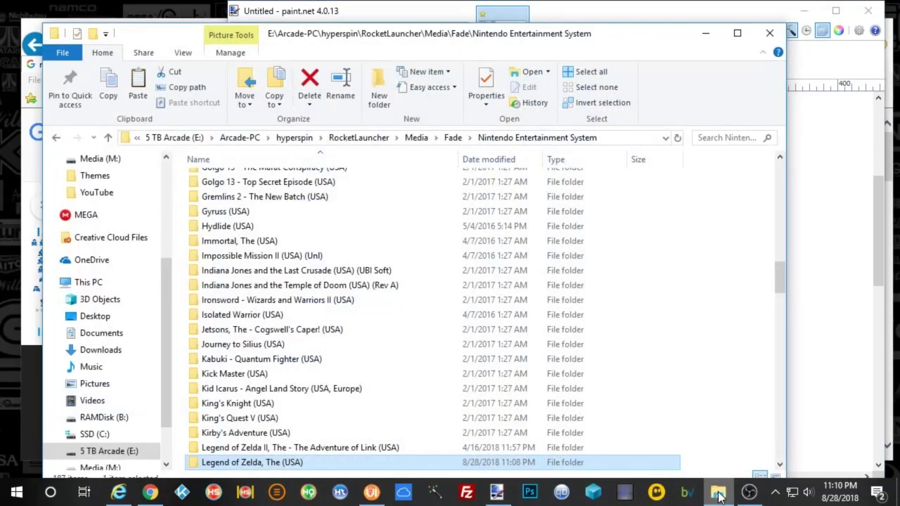
{"action": "scroll", "coordinate": [311, 379], "scroll_direction": "up", "scroll_amount": 20}
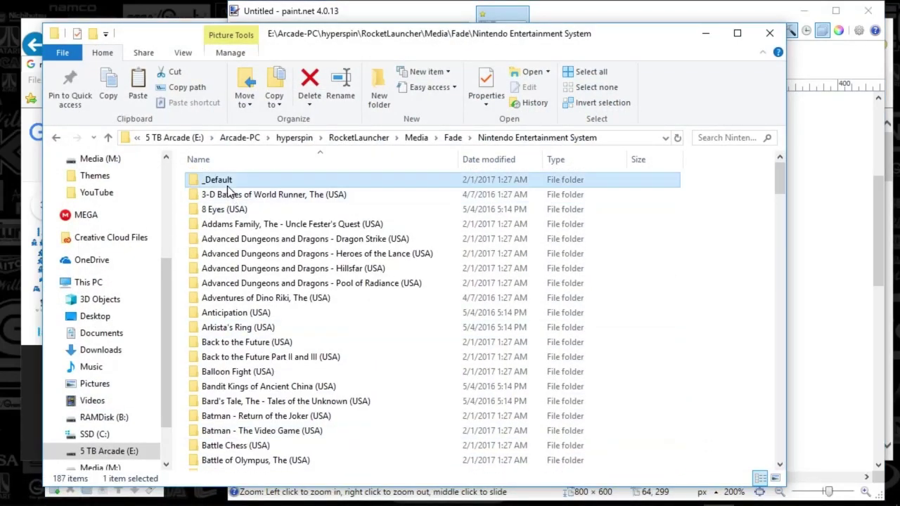
{"action": "double_click", "coordinate": [235, 180]}
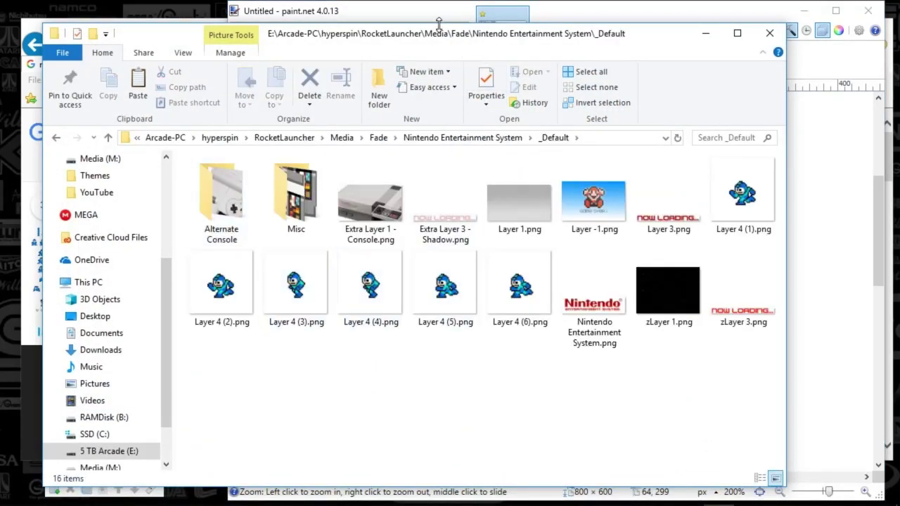
{"action": "mouse_move", "coordinate": [438, 23]}
{"action": "left_mouse_down"}
{"action": "mouse_move", "coordinate": [455, 179]}
{"action": "mouse_move", "coordinate": [460, 143]}
{"action": "left_mouse_up"}
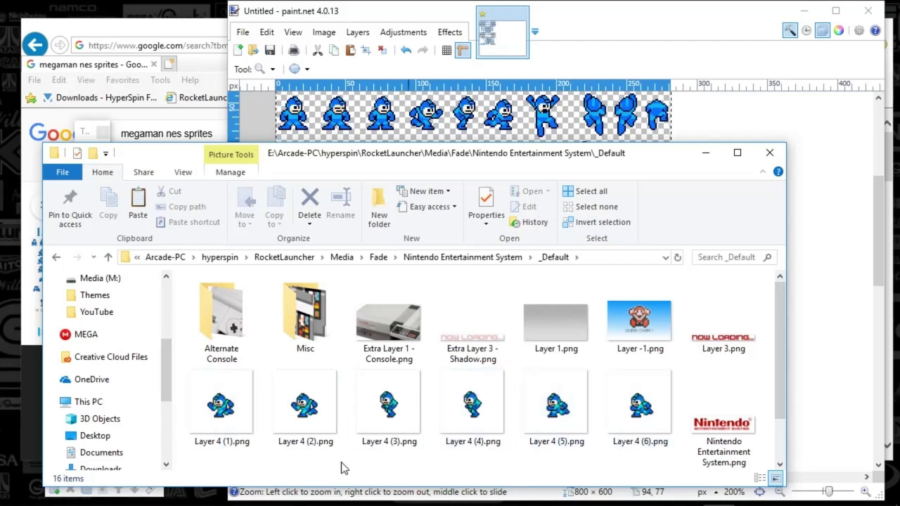
Step: Select the Layer 4 (4).png and Layer 4 (1).png frames to compare with the sprites
{"action": "left_click", "coordinate": [438, 436]}
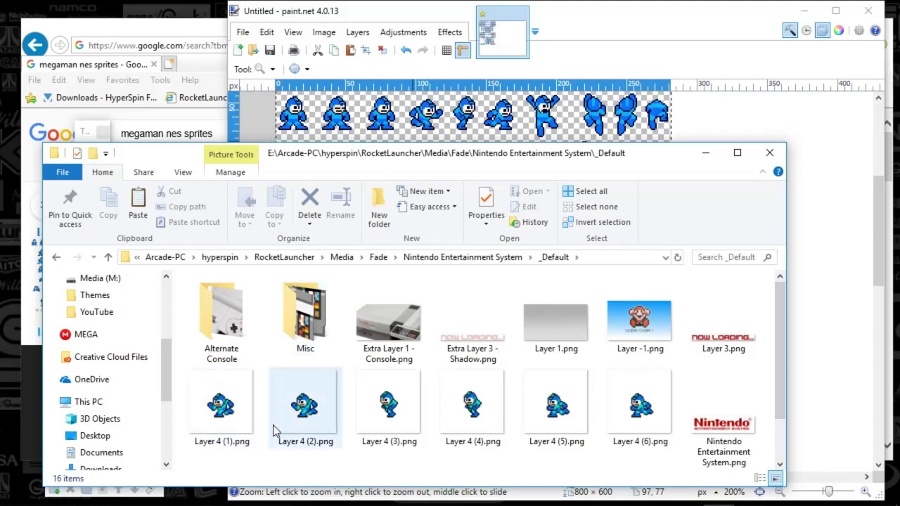
{"action": "mouse_move", "coordinate": [293, 429]}
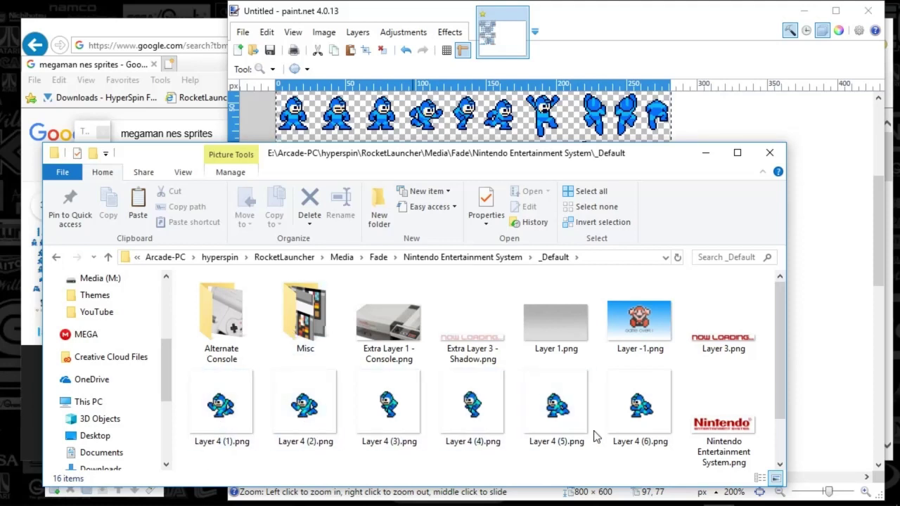
{"action": "left_click", "coordinate": [224, 429]}
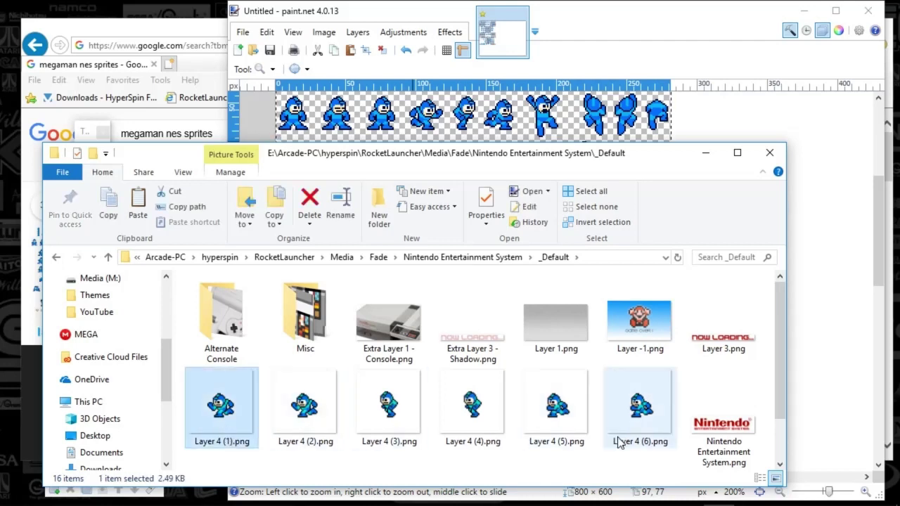
{"action": "left_click_drag", "start_coordinate": [784, 376], "coordinate": [780, 418]}
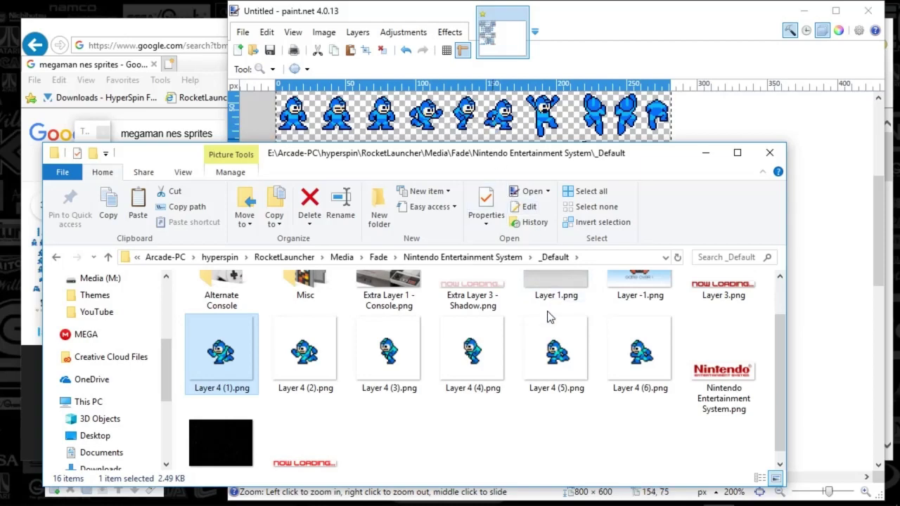
Step: Close paint.net, discarding the unsaved sprite sheet canvas
{"action": "left_click", "coordinate": [436, 15]}
{"action": "left_click", "coordinate": [868, 11]}
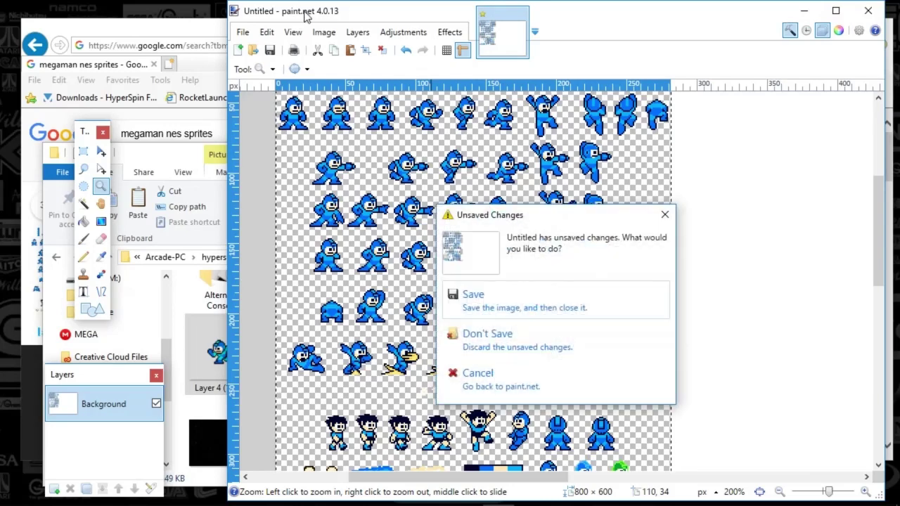
{"action": "left_click", "coordinate": [507, 339]}
Step: Preview the Pac and Pal and a tall Megaman sprite sheet, then minimize the browser
{"action": "left_click", "coordinate": [238, 28]}
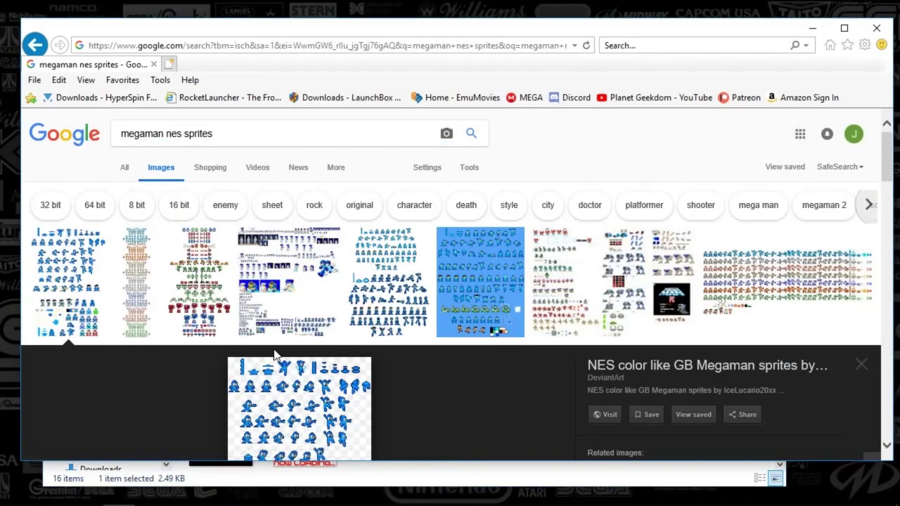
{"action": "scroll", "coordinate": [242, 301], "scroll_direction": "down", "scroll_amount": 10}
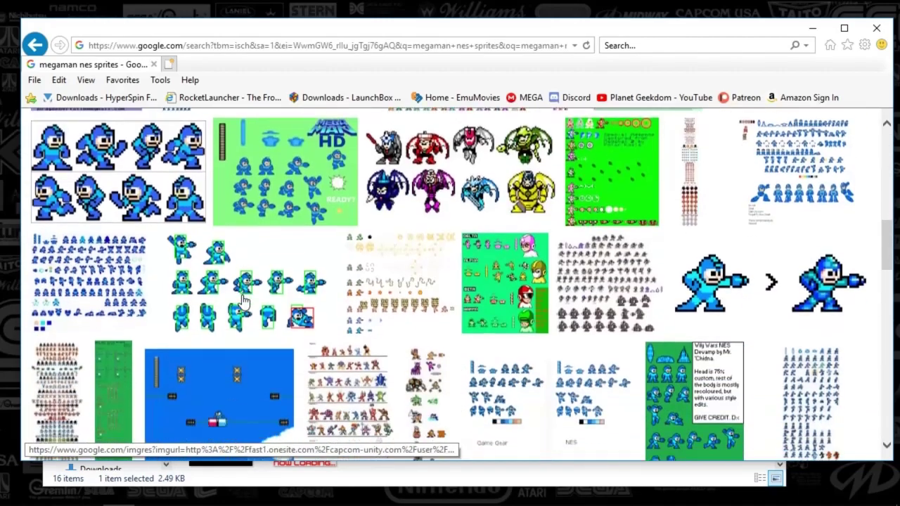
{"action": "left_click", "coordinate": [99, 287]}
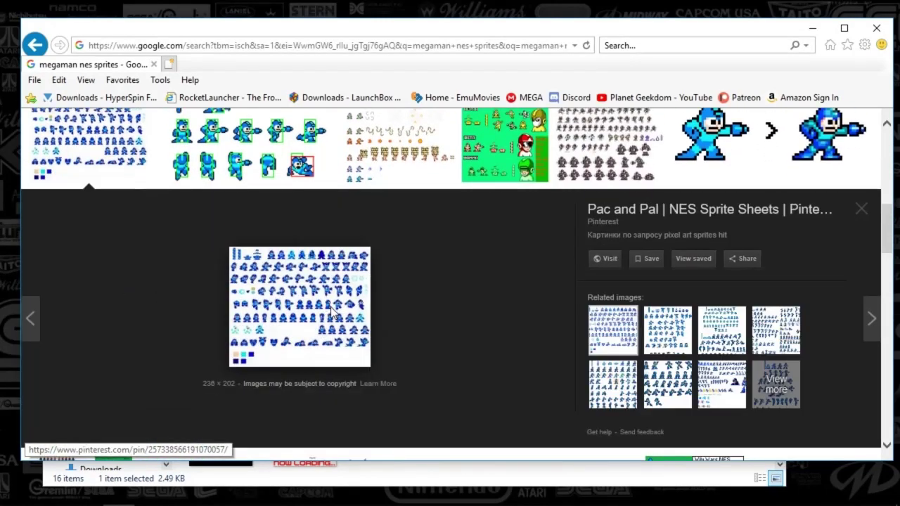
{"action": "left_click", "coordinate": [622, 380]}
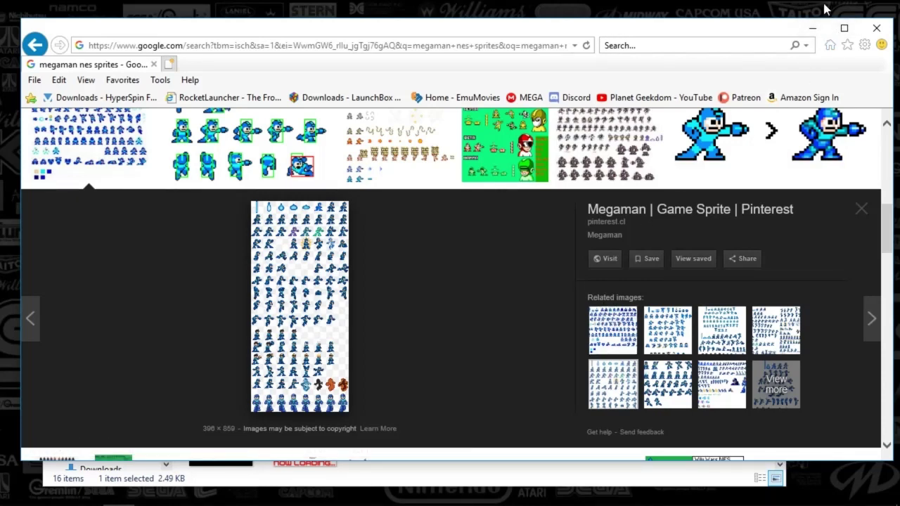
{"action": "left_click", "coordinate": [813, 28]}
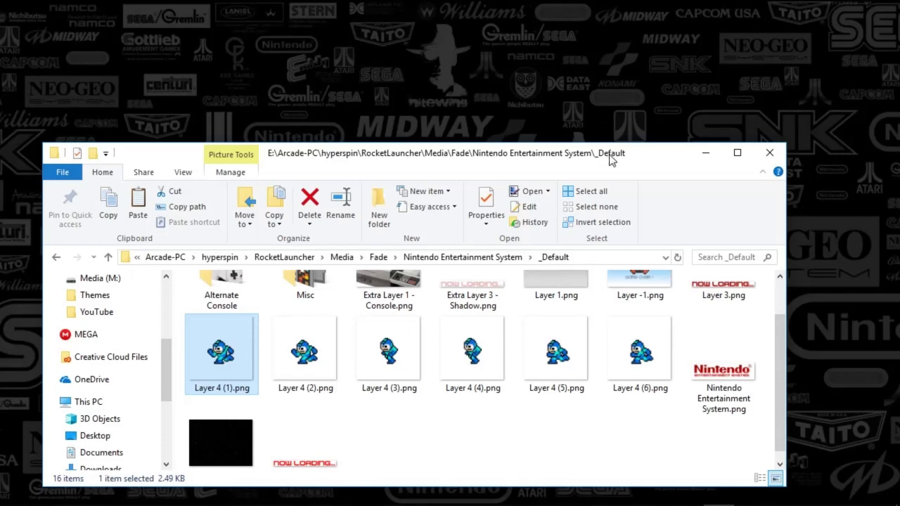